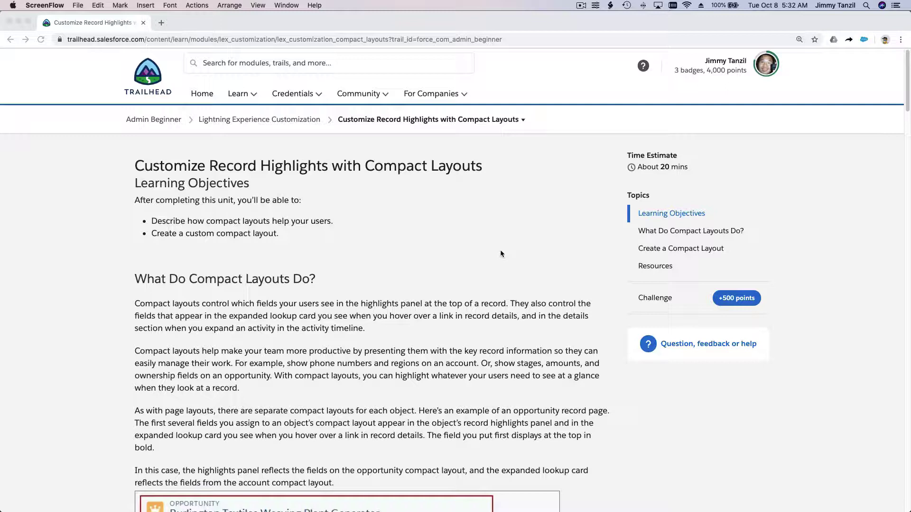
left_click(501, 253)
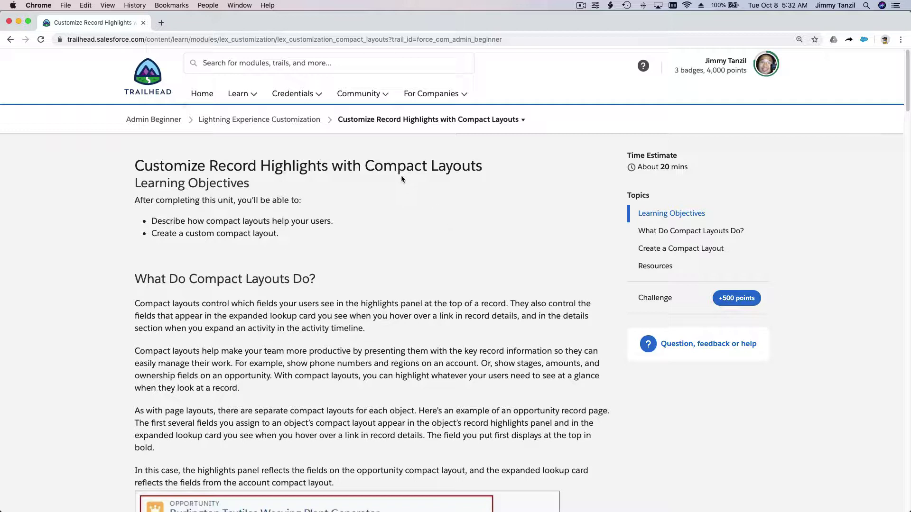
left_click_drag(364, 167, 479, 166)
left_click(474, 207)
- Open the profile's Hands-on Orgs page in a new browser tab and launch the My Trailhead Playground 1 org
left_click(765, 79)
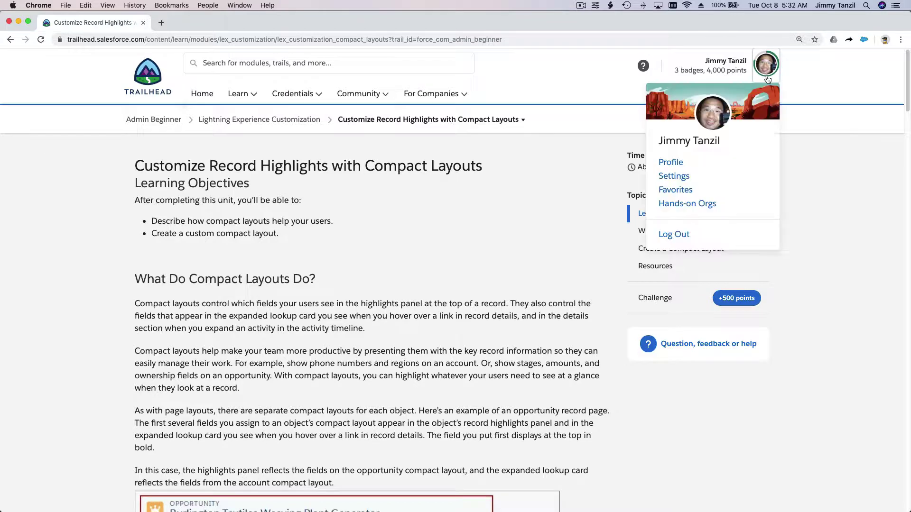
left_click(691, 204, "super")
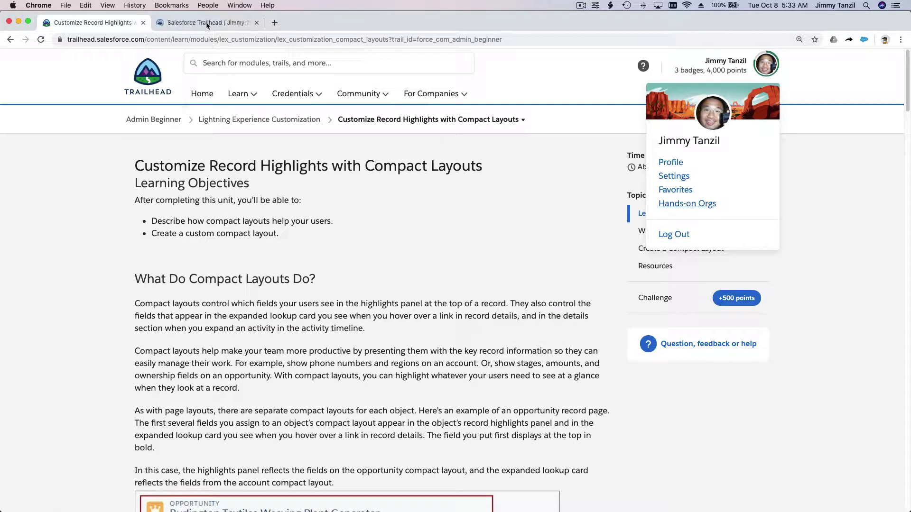
left_click(206, 22)
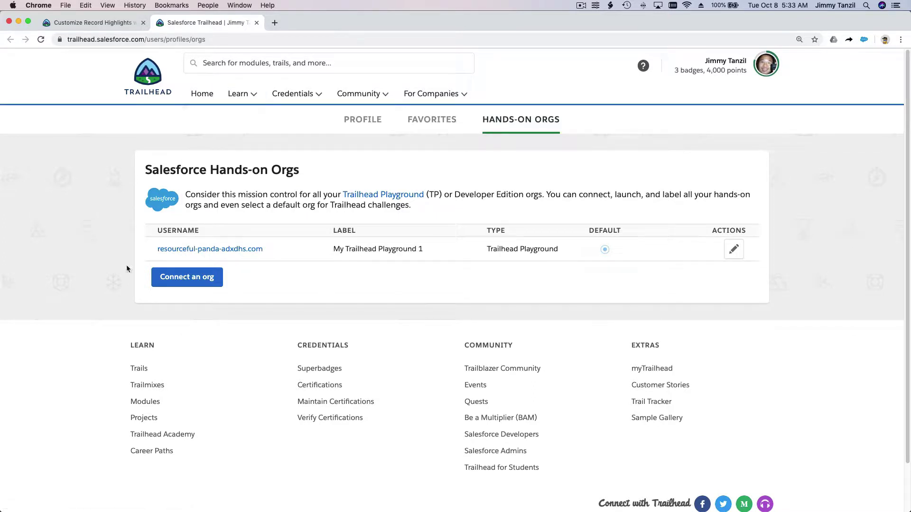
left_click(260, 250)
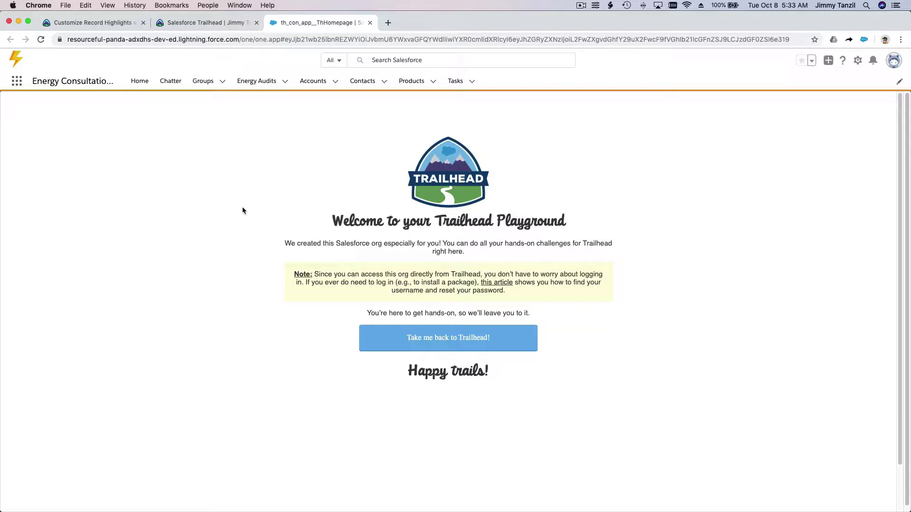
- Find the Opportunities object and open the United Oil Installations record from the High Probability Opportunities list view
left_click(17, 81)
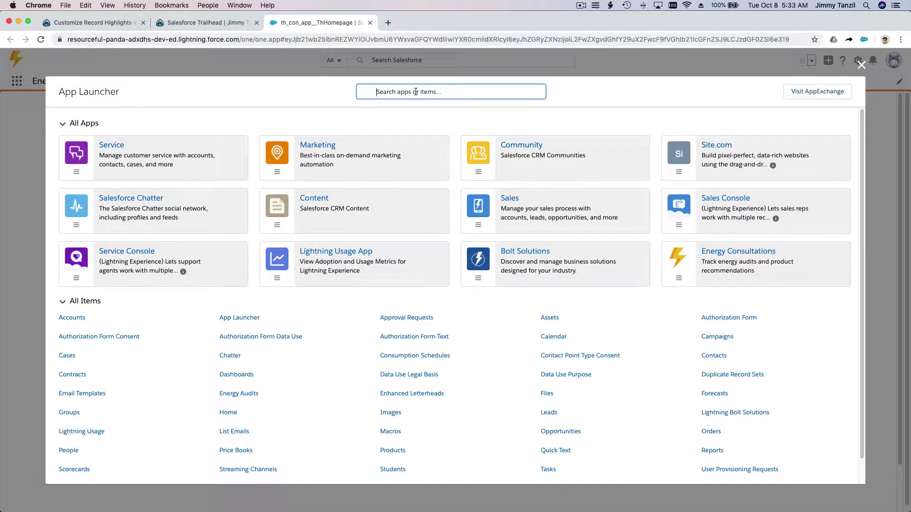
type("Oppor")
left_click(84, 166)
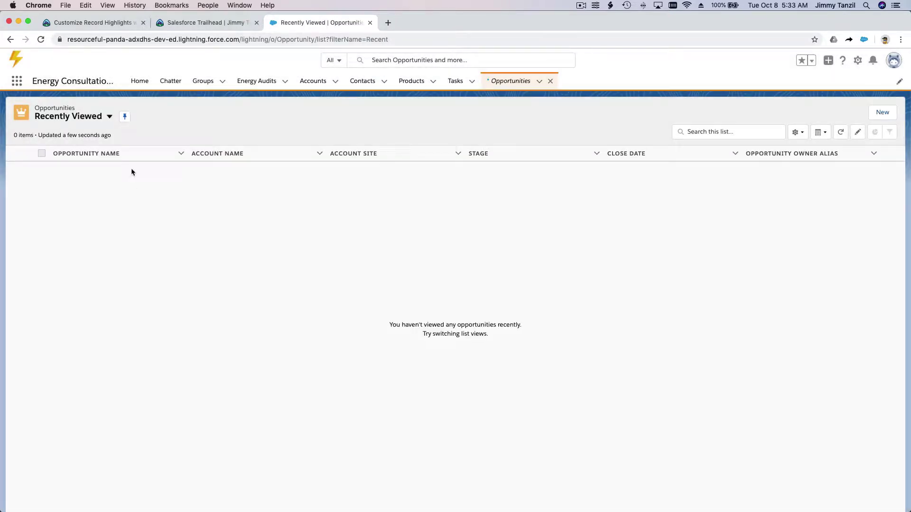
left_click(109, 116)
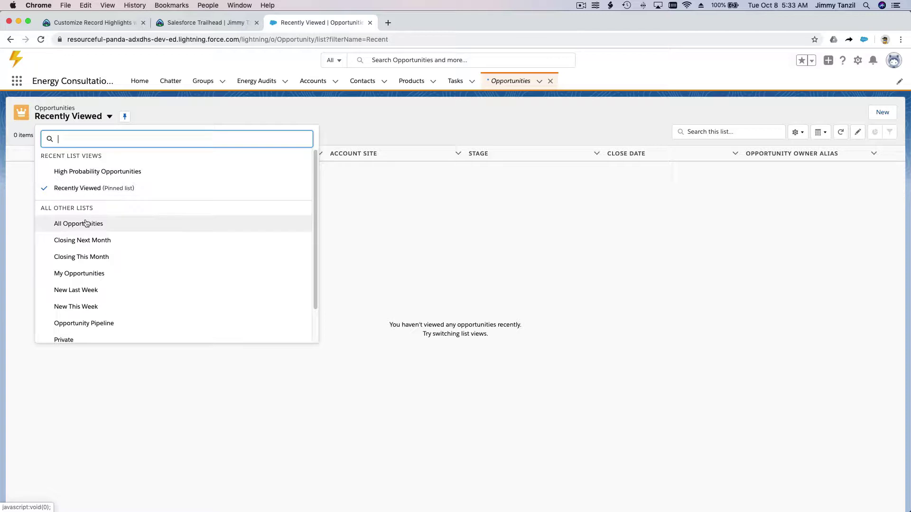
left_click(90, 171)
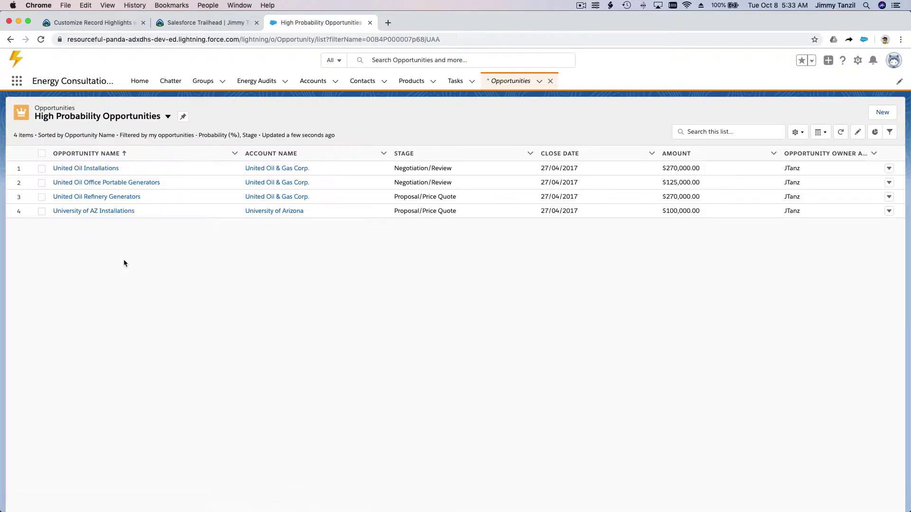
left_click(107, 169)
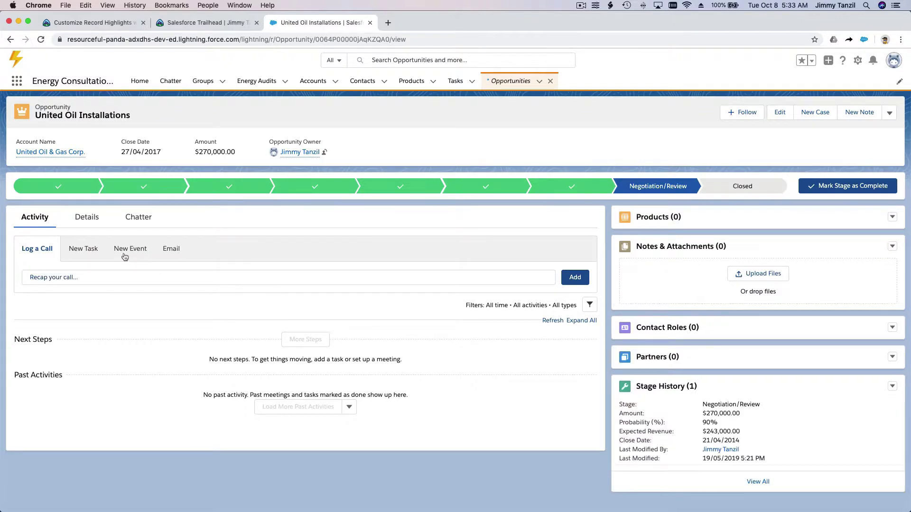
- Examine the opportunity's detail fields and compare them with the fields in its highlights panel, dismissing the Summer '19 feature notice
left_click(87, 218)
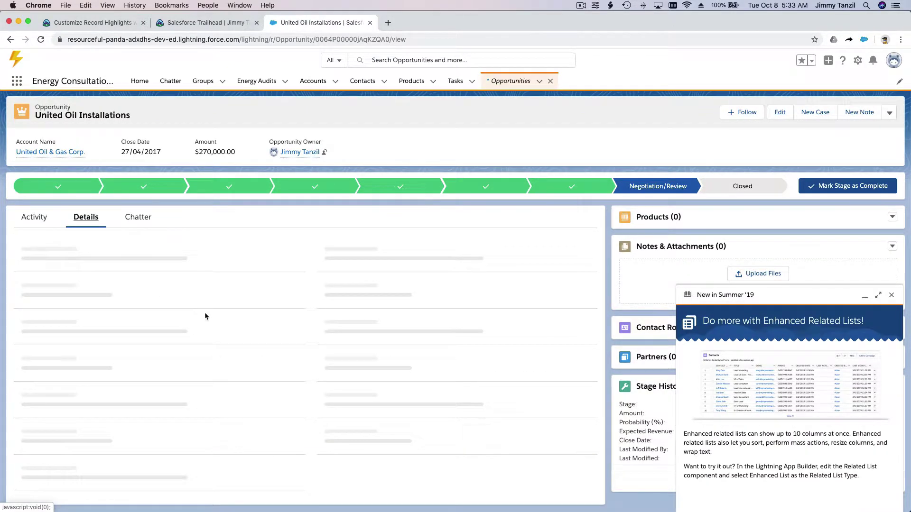
scroll(237, 288, "down", 2)
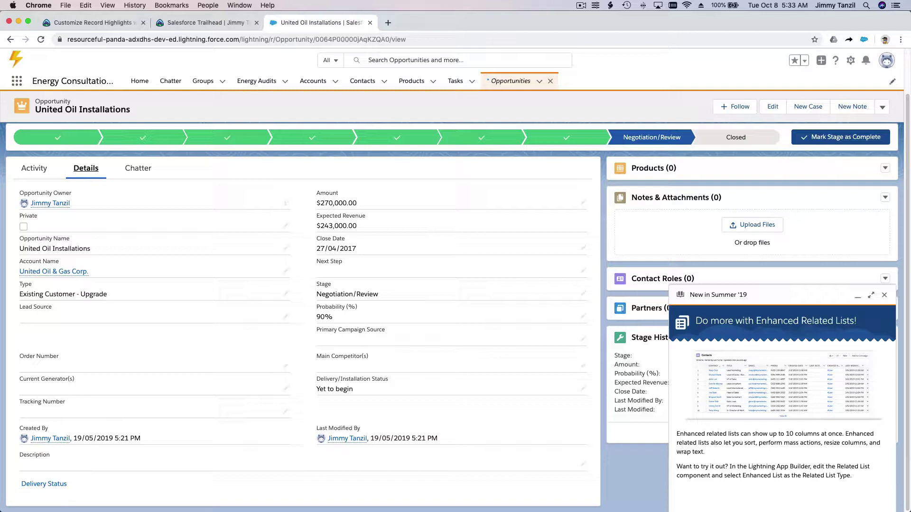
left_click(883, 295)
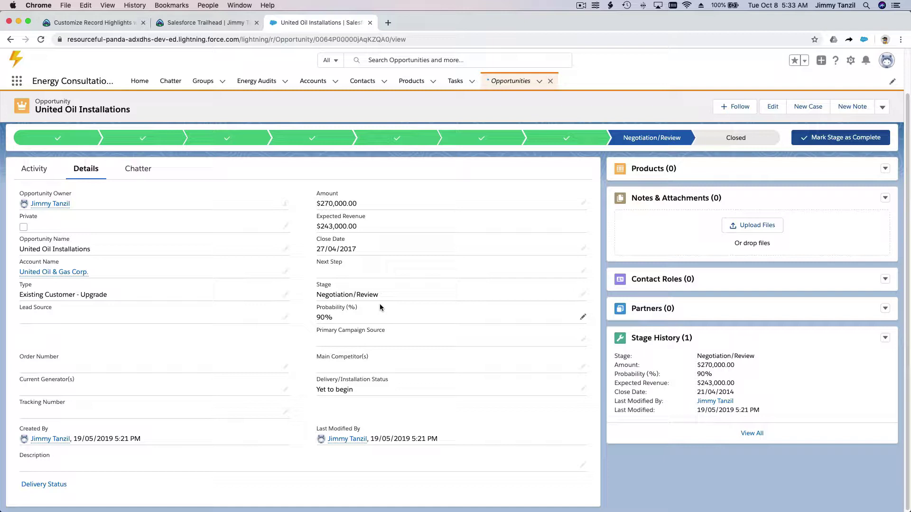
scroll(379, 304, "up", 3)
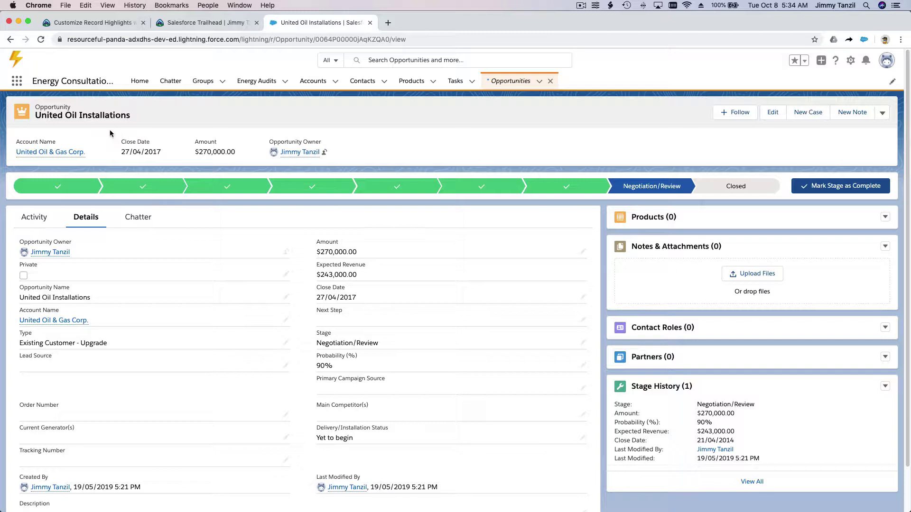
scroll(201, 354, "up", 1)
scroll(201, 350, "down", 2)
scroll(142, 256, "up", 2)
- Find the Students object and open the second student record in the Grade 5 Students list view
left_click(17, 82)
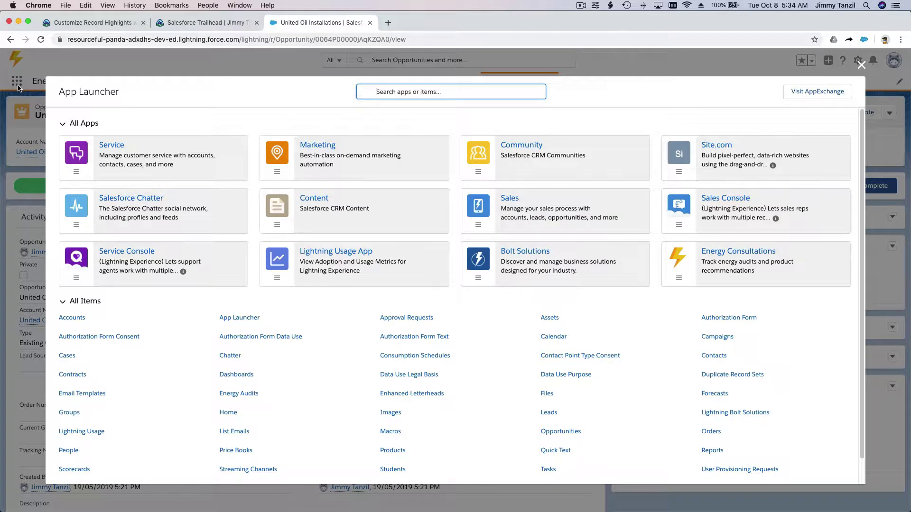
type("Stud")
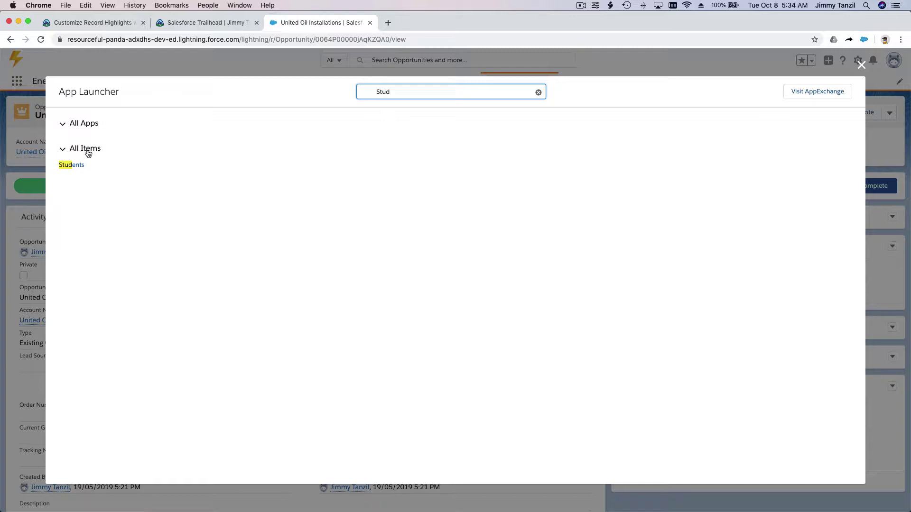
left_click(73, 165)
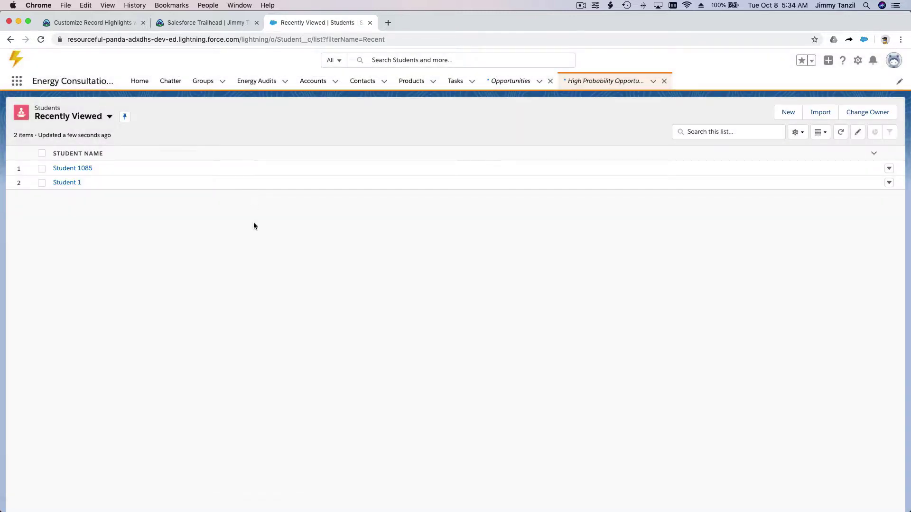
left_click(109, 116)
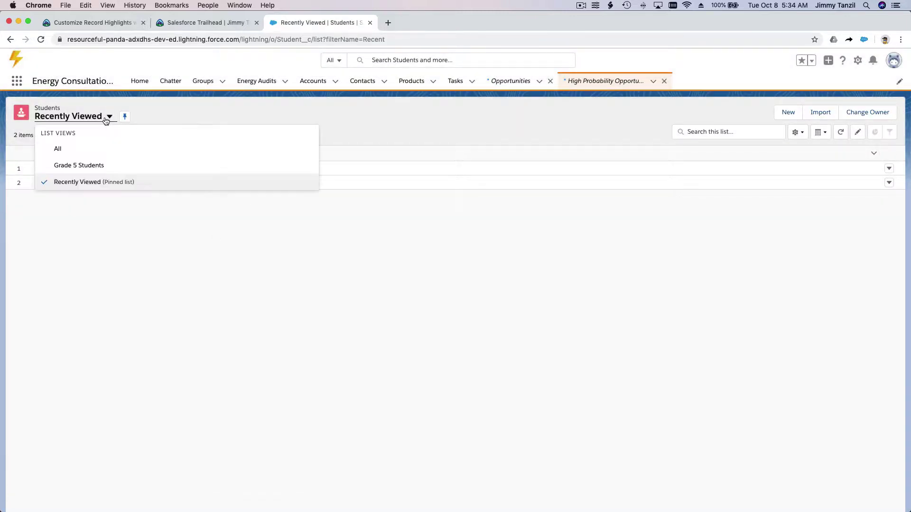
left_click(101, 165)
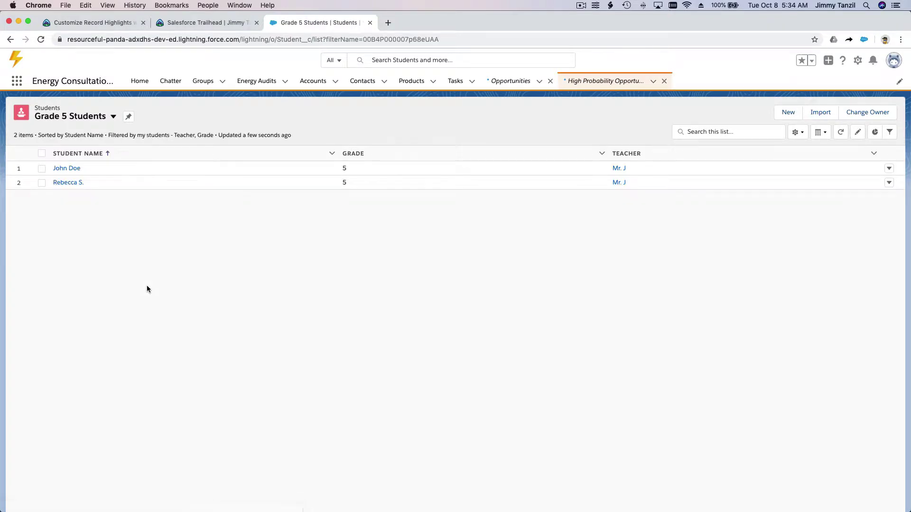
left_click(73, 184)
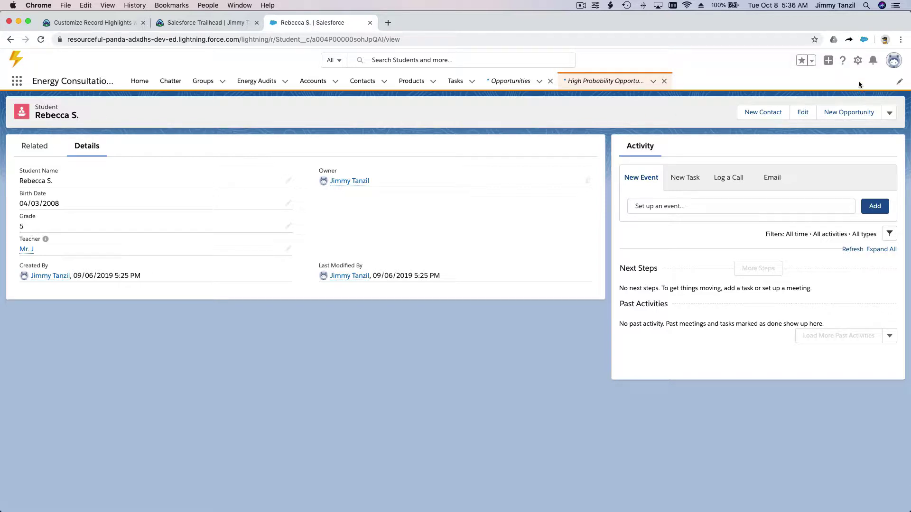
- Go to Setup and open the Student object in Object Manager by searching for "Student"
left_click(858, 61)
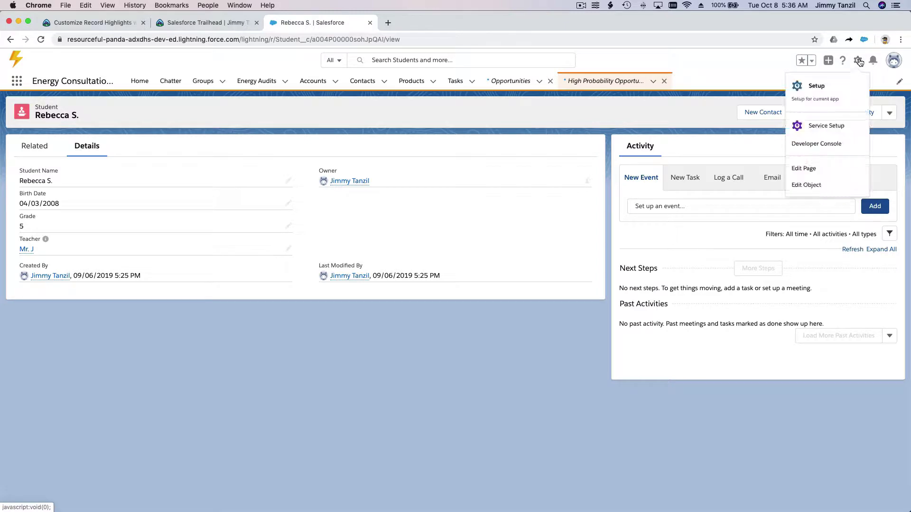
left_click(844, 91)
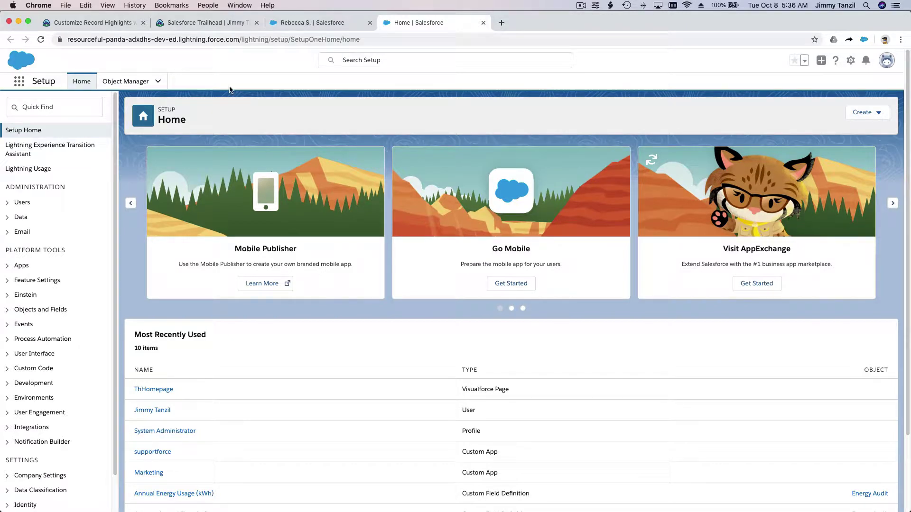
left_click(133, 90)
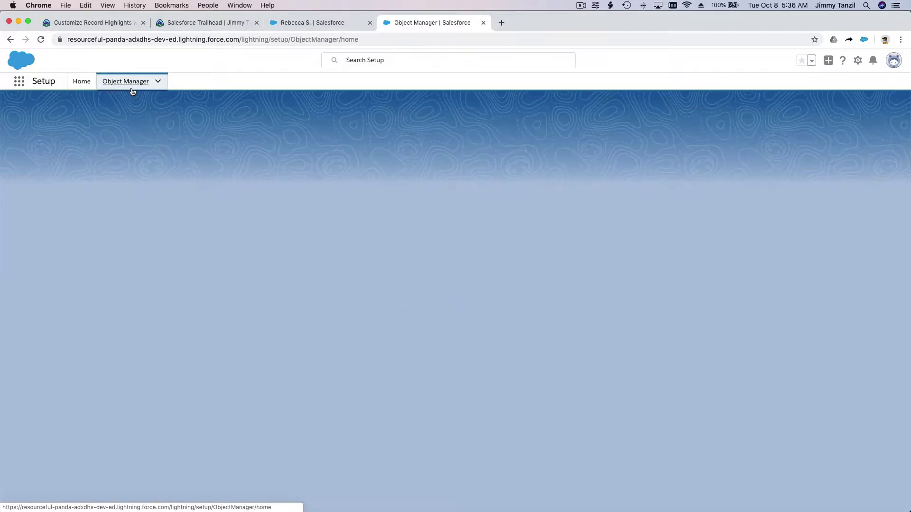
left_click(724, 114)
type("St")
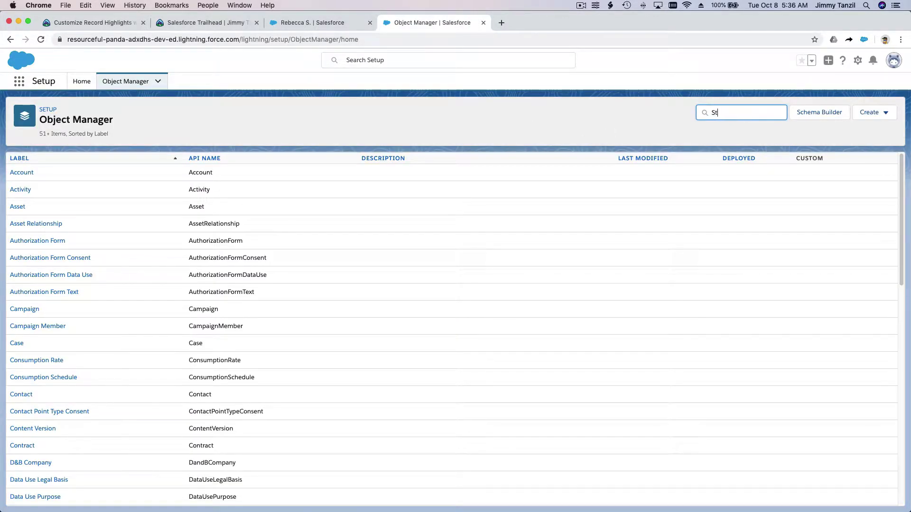
type("udent")
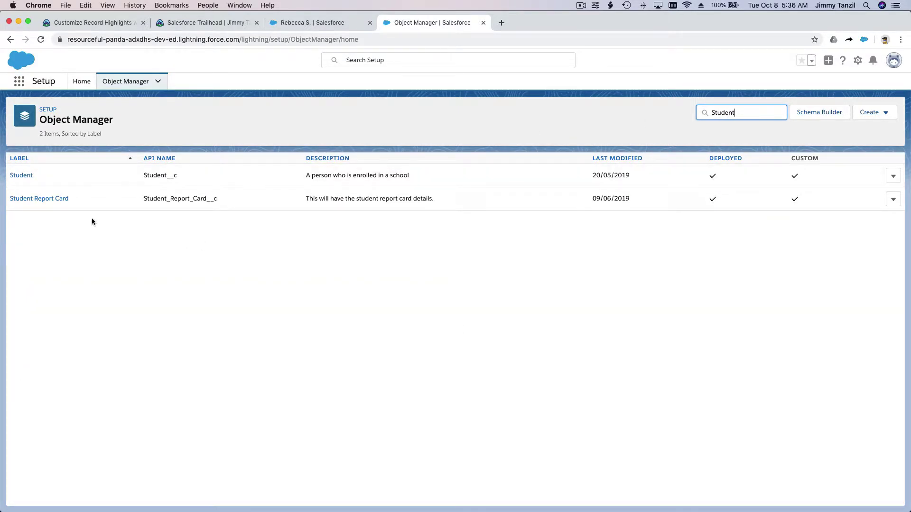
left_click(23, 176)
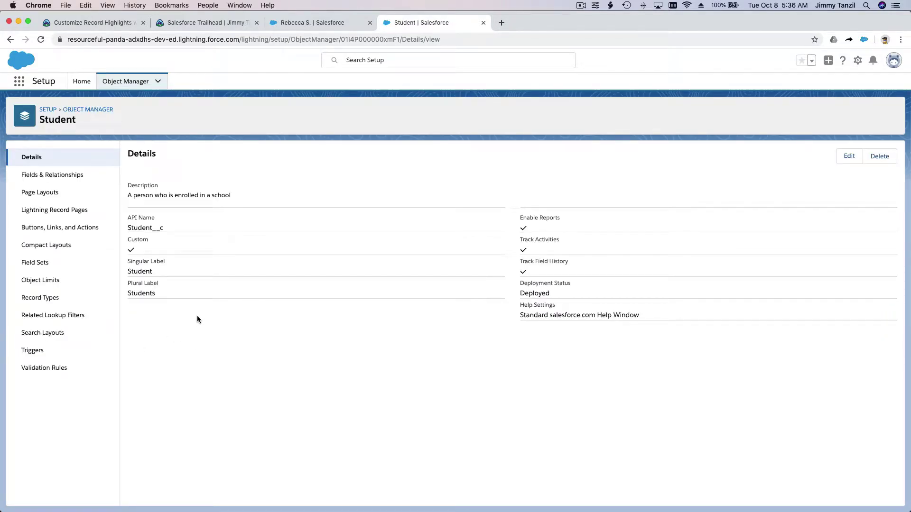
- Start a new compact layout for the Student object and label it "Student Compact Layout"
left_click(96, 247)
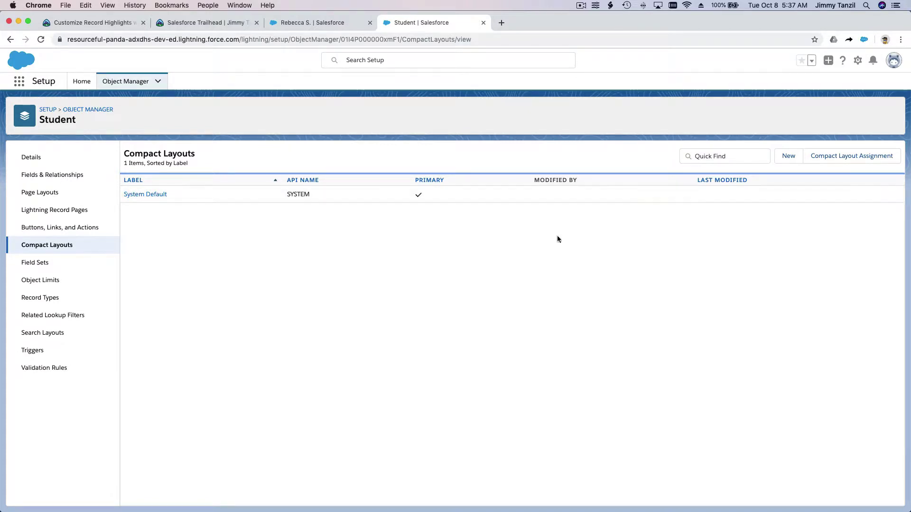
left_click(790, 156)
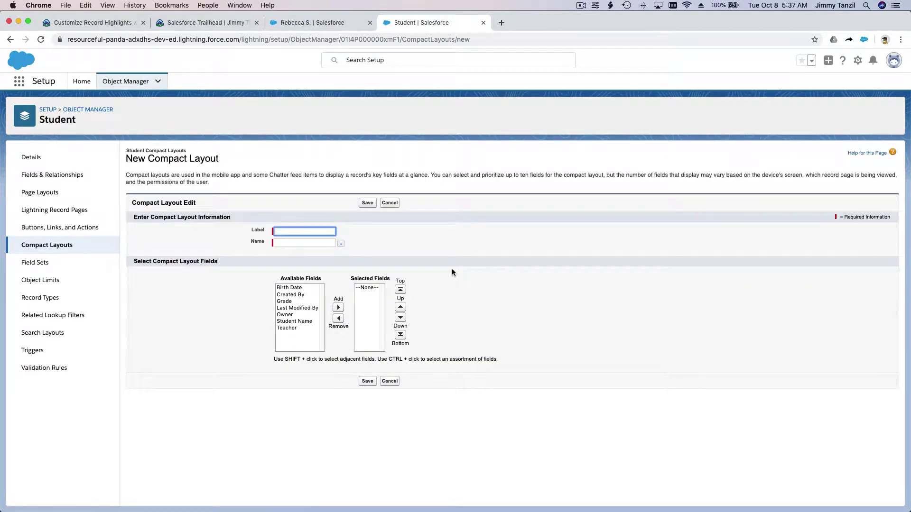
type("Stu")
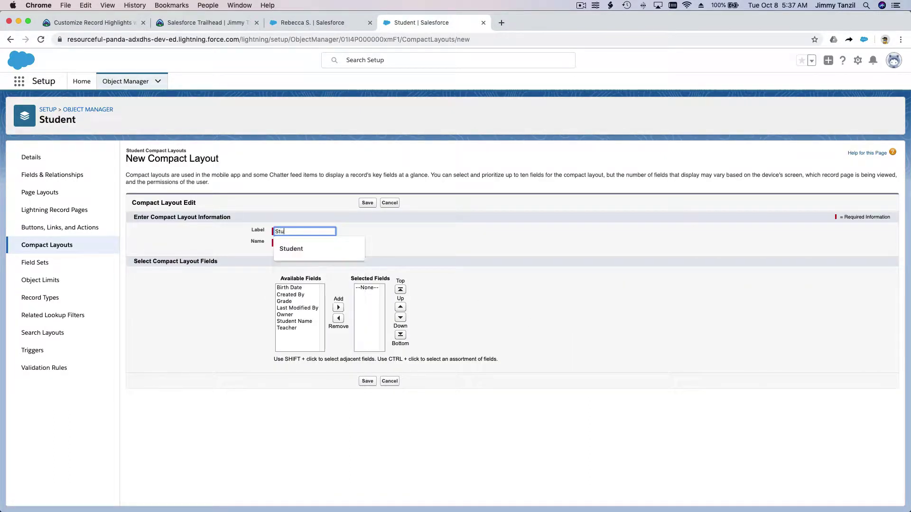
type("dent Compa")
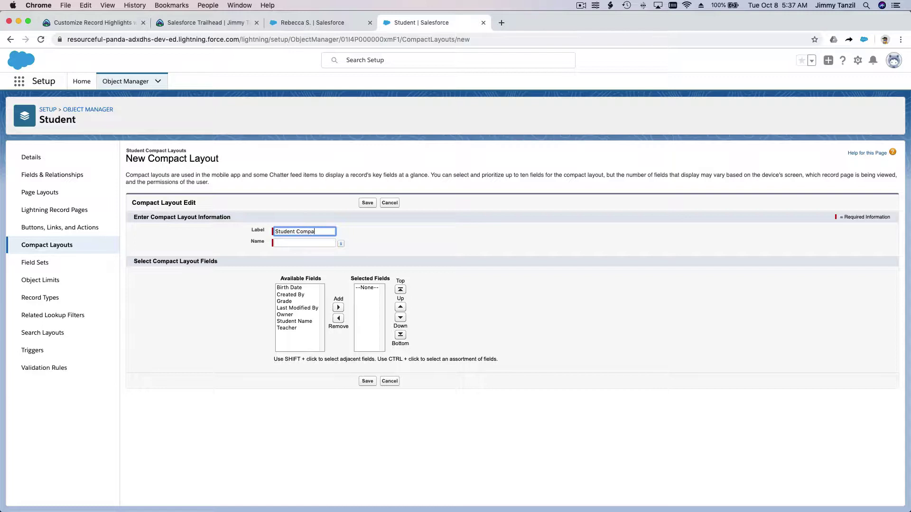
type("ct Layout")
key("Tab")
left_click(445, 249)
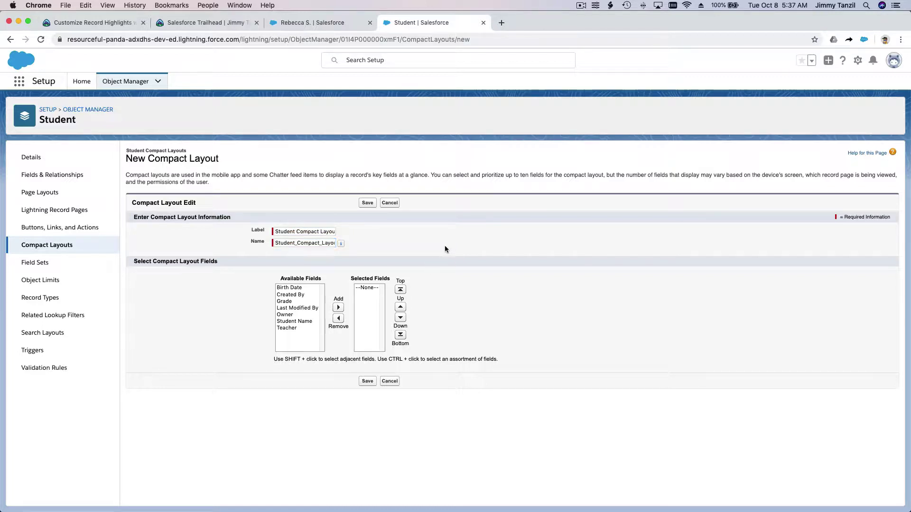
- Add the Student Name, Teacher and Grade fields to the compact layout in that order and save the layout
left_click(310, 25)
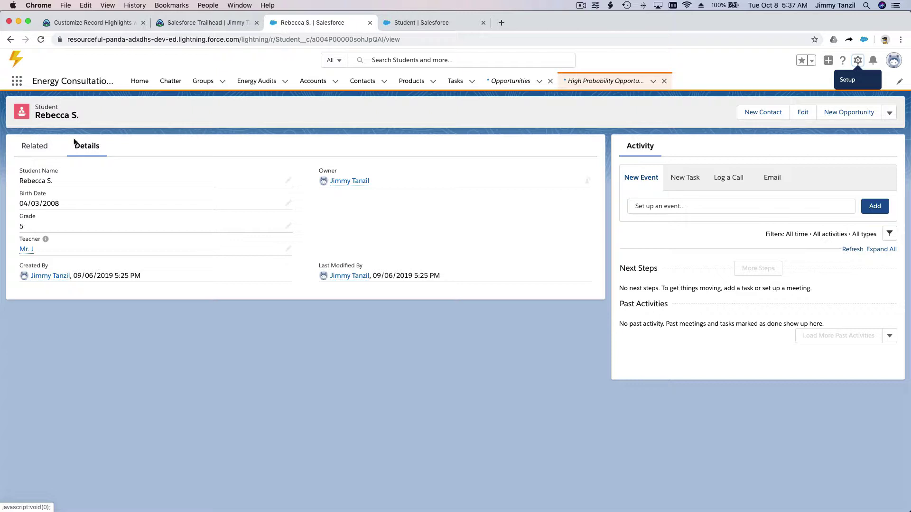
left_click(413, 25)
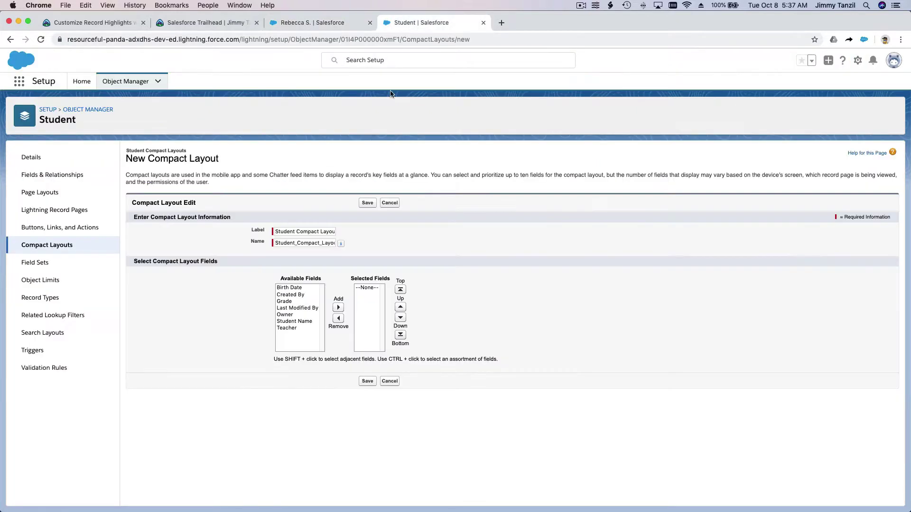
left_click(302, 321)
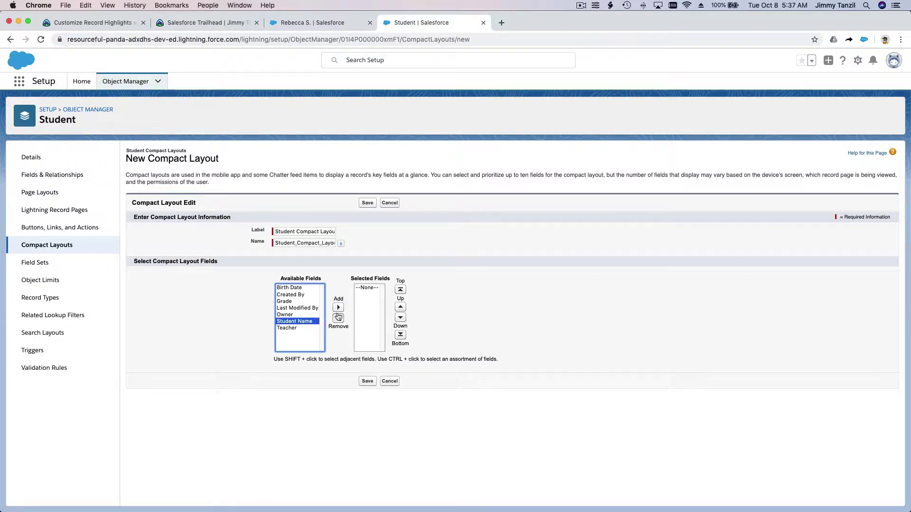
left_click(339, 308)
left_click(304, 322)
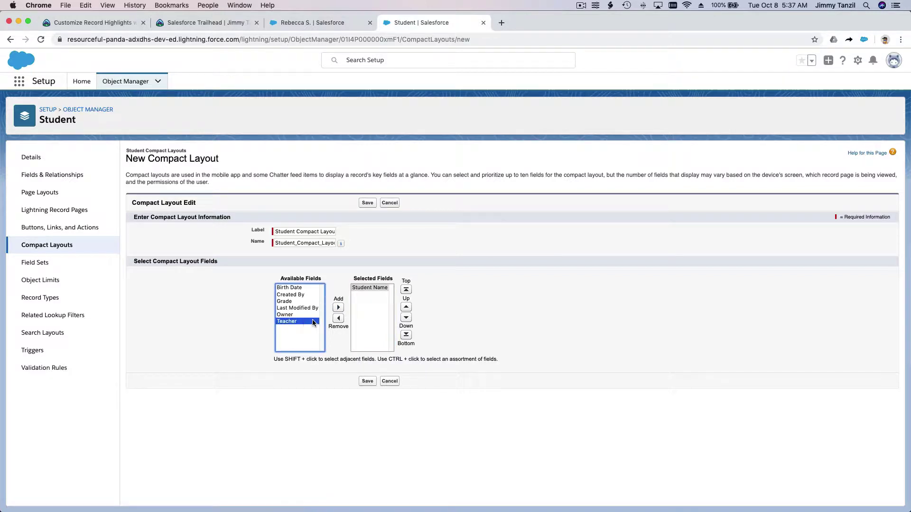
left_click(338, 308)
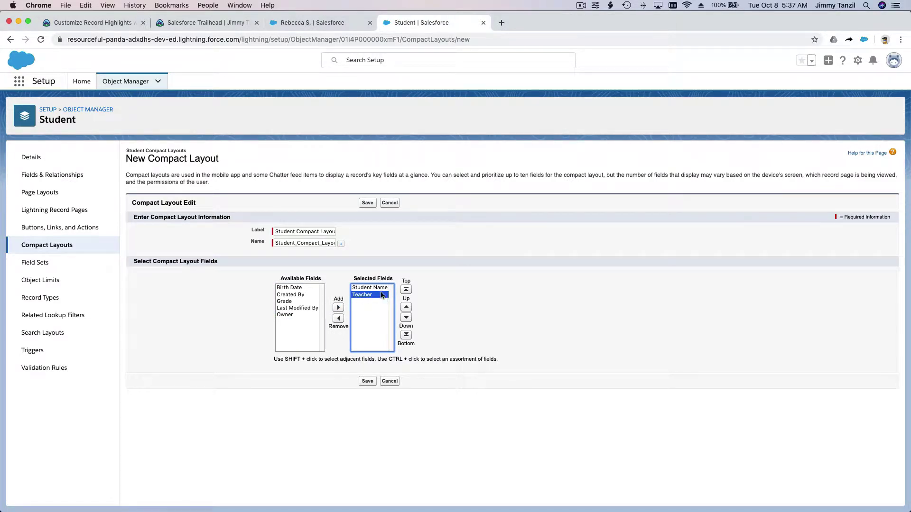
left_click(302, 302)
left_click(338, 308)
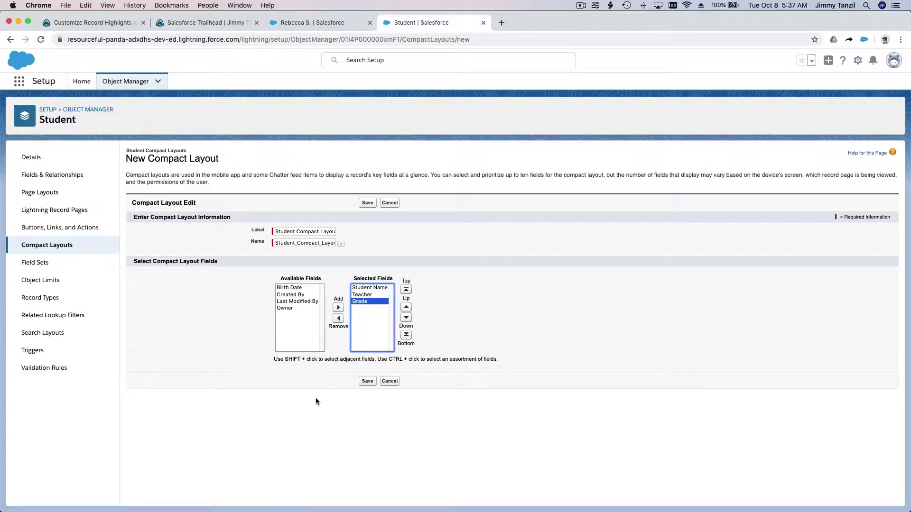
left_click(316, 401)
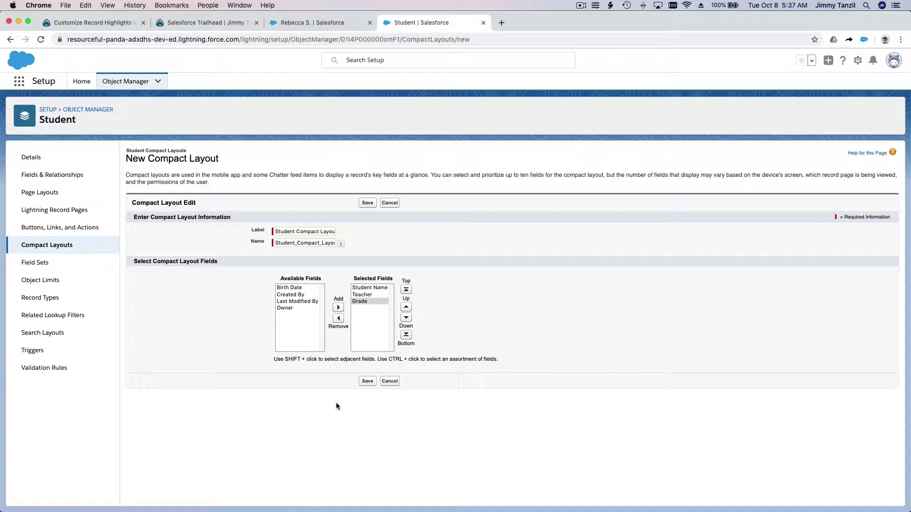
left_click(367, 382)
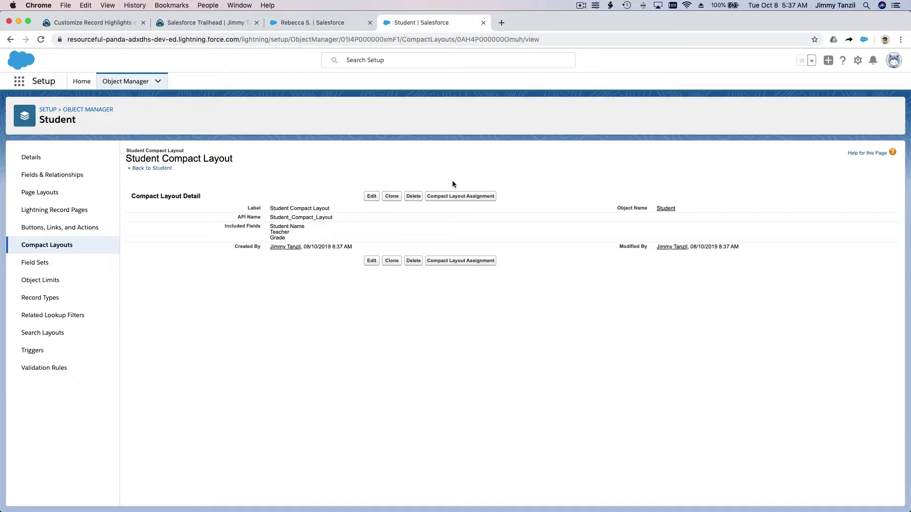
- Assign Student Compact Layout as the Student object's primary compact layout and save the assignment
left_click(321, 25)
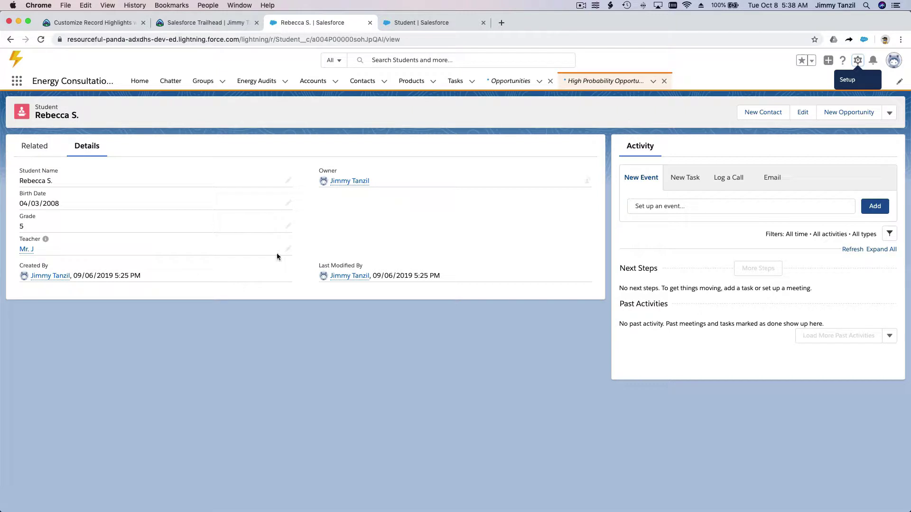
left_click(405, 25)
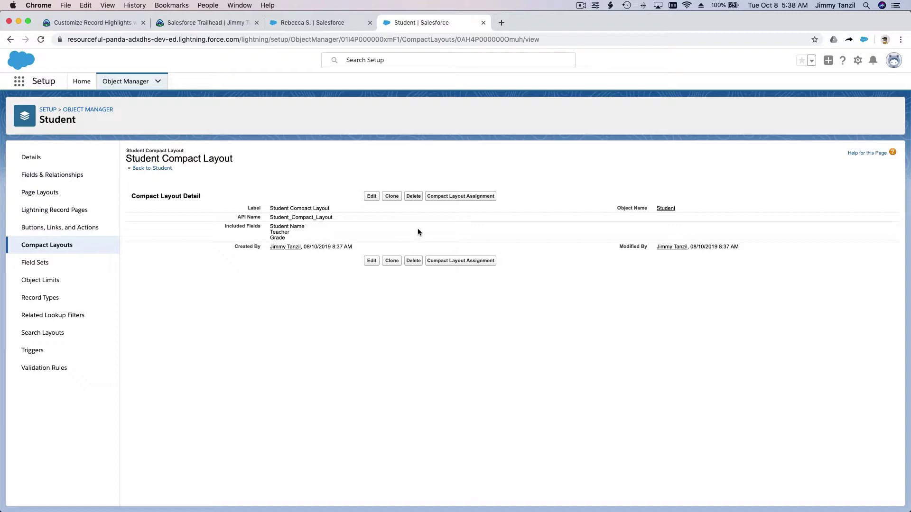
left_click(75, 250)
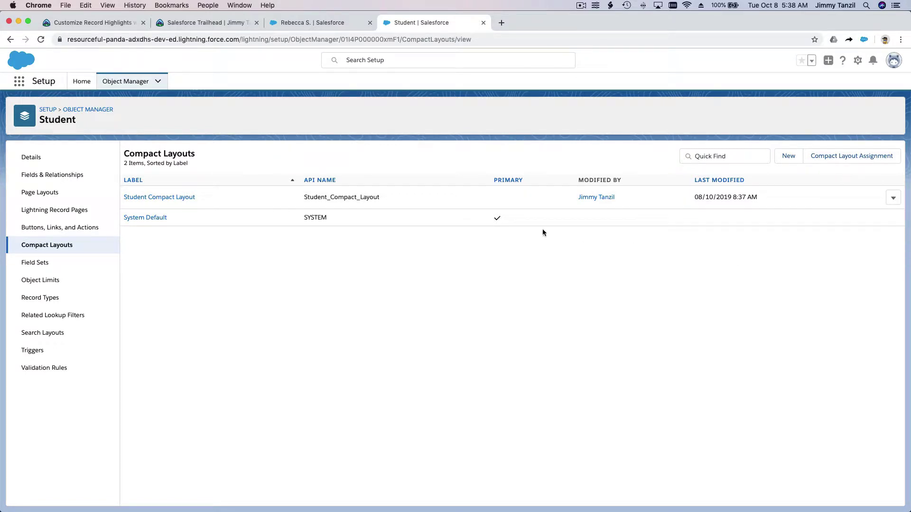
left_click(841, 160)
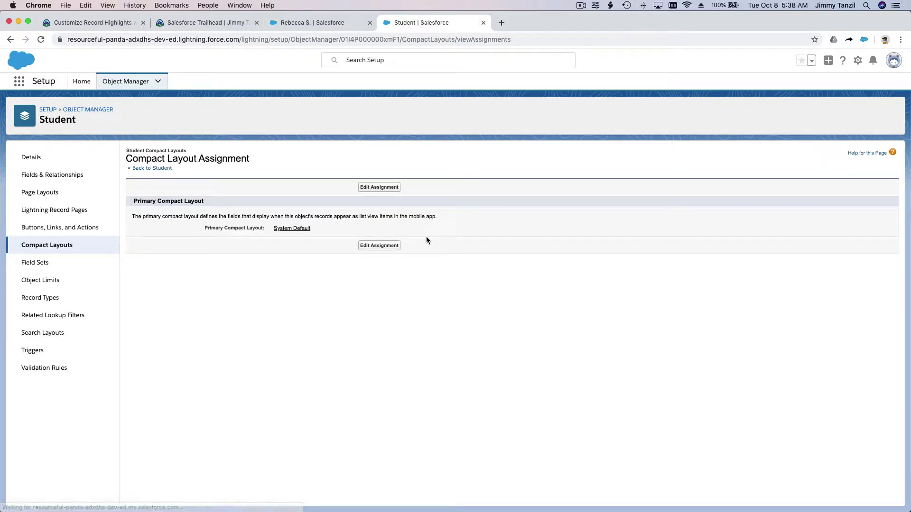
left_click(381, 189)
left_click(262, 223)
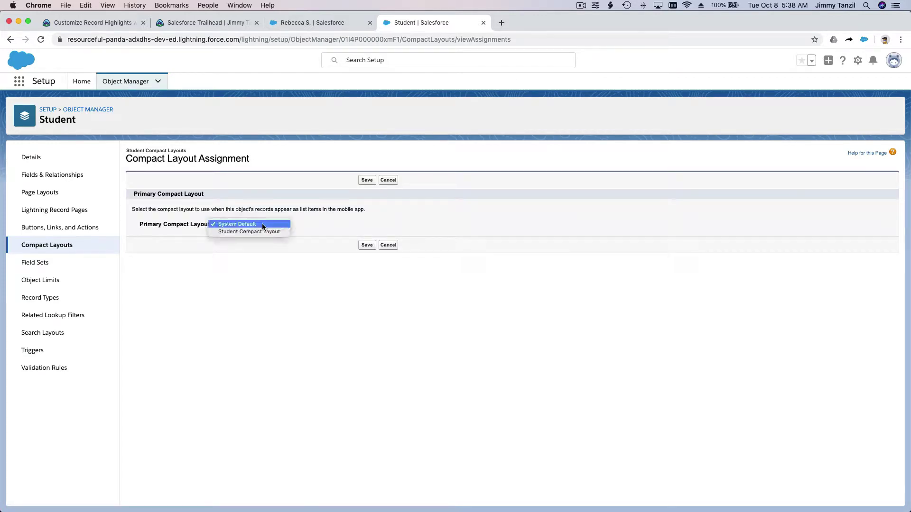
left_click(261, 232)
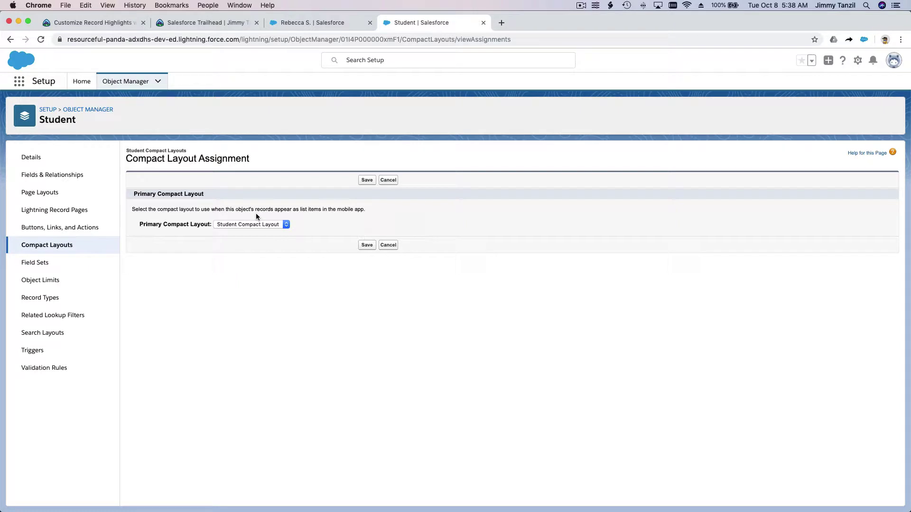
left_click(284, 23)
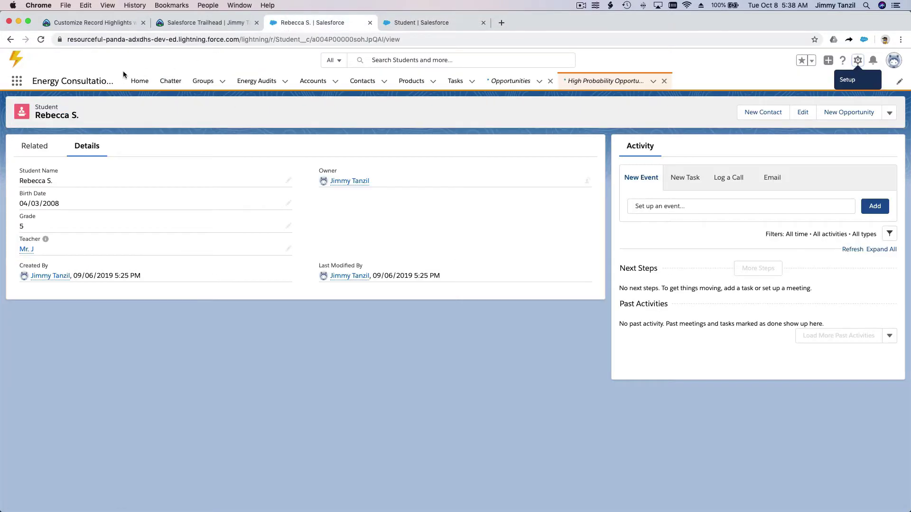
left_click(41, 40)
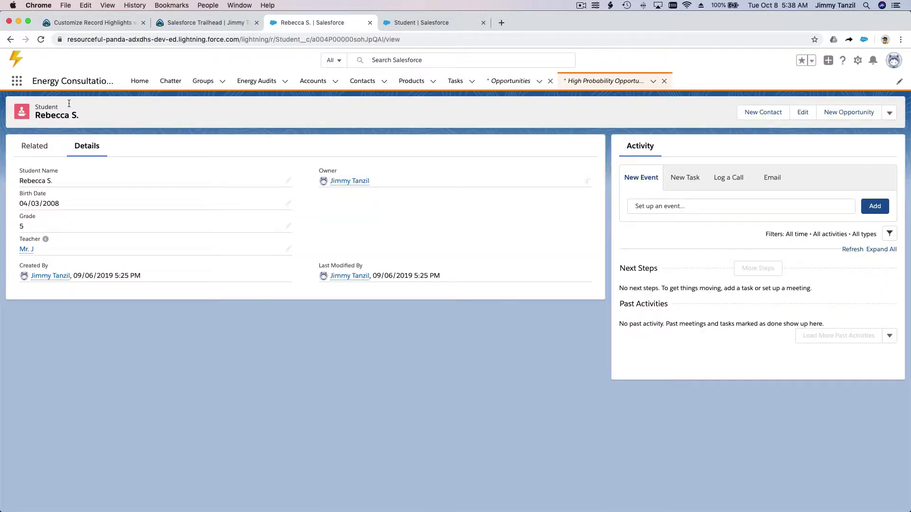
left_click(415, 25)
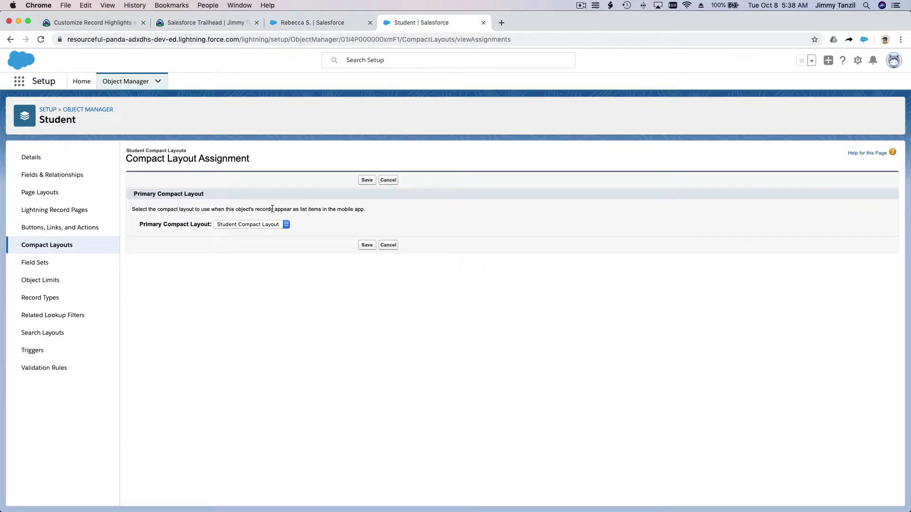
left_click(367, 246)
- Reload the student record and compare its highlights panel with the fields chosen in the compact layout
left_click(302, 24)
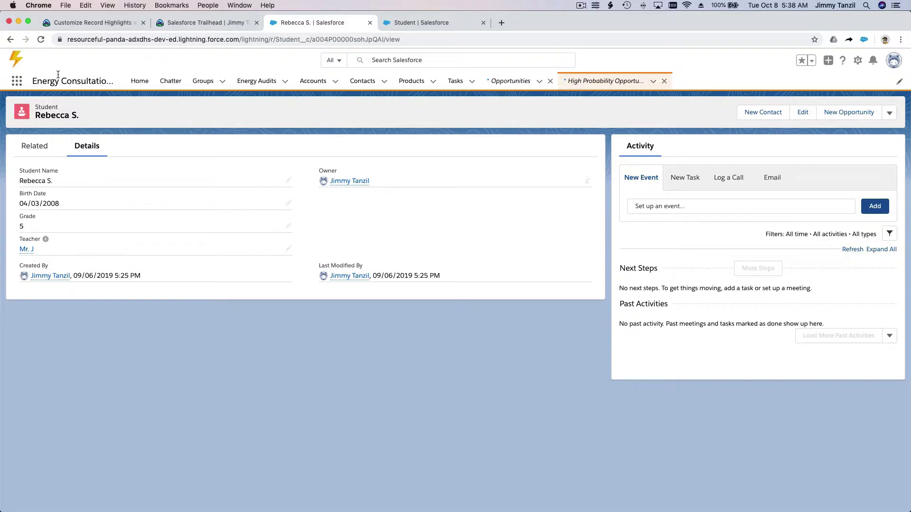
left_click(41, 40)
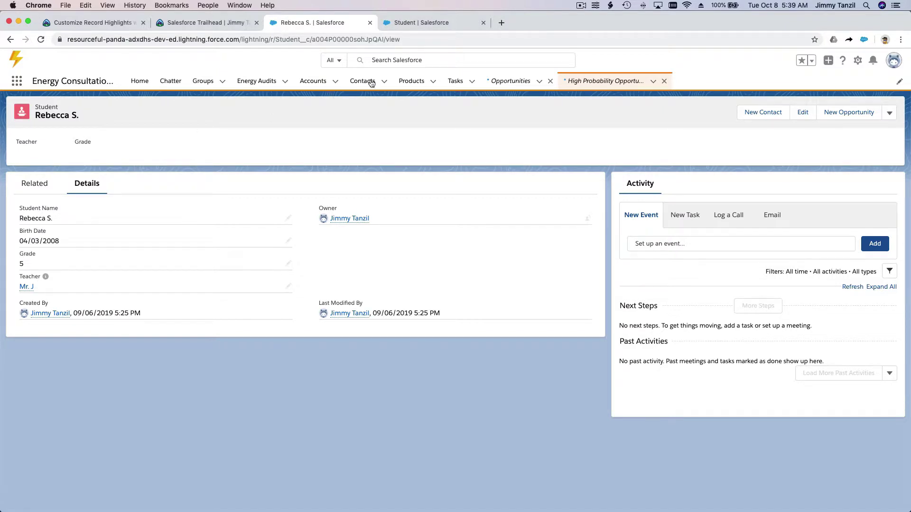
left_click(411, 28)
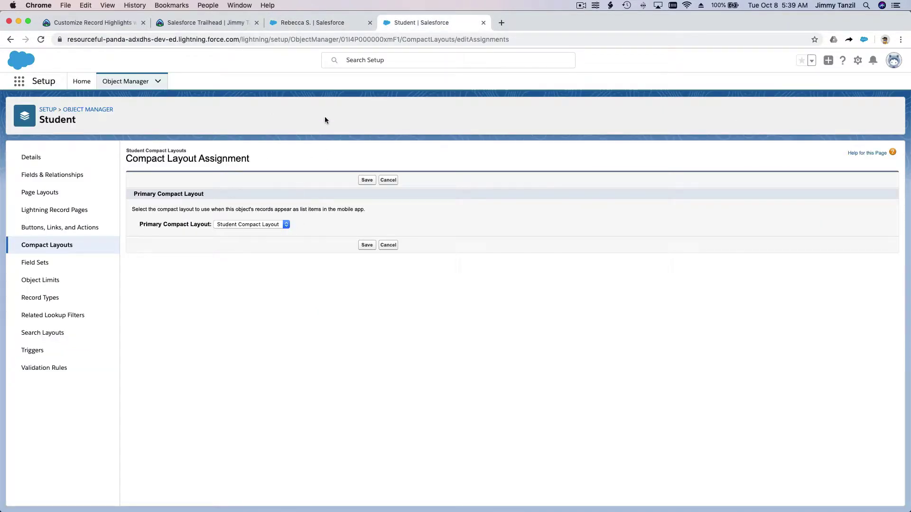
left_click(323, 30)
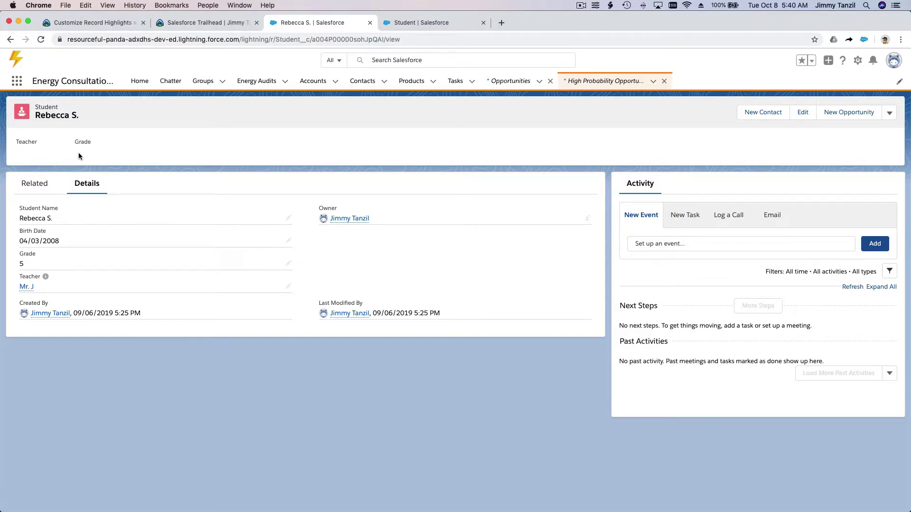
left_click(40, 41)
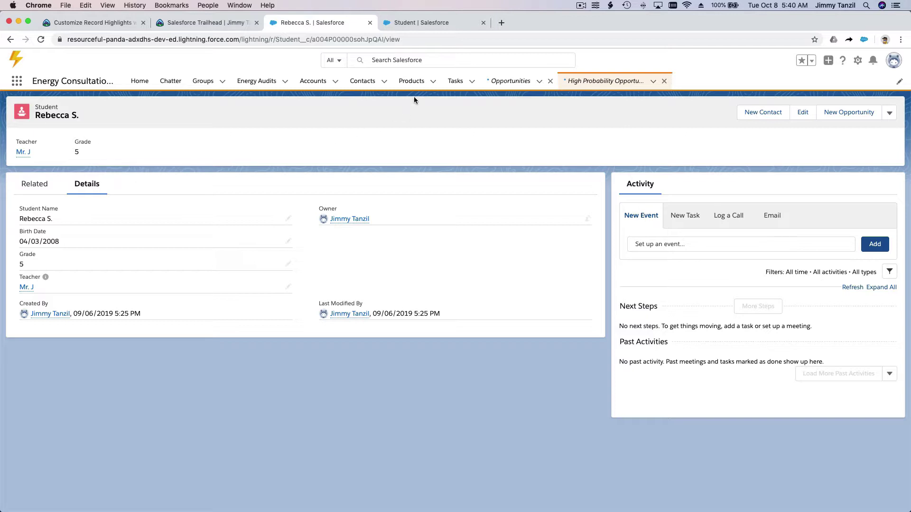
left_click(412, 27)
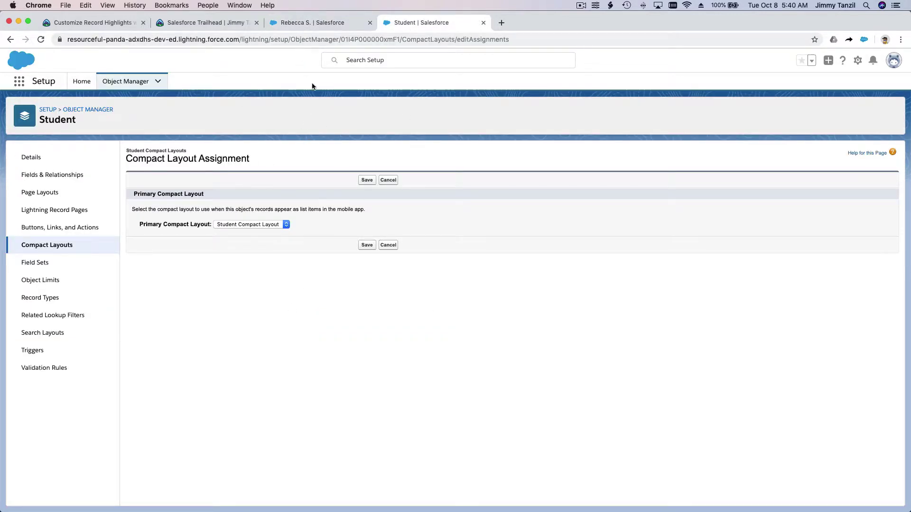
left_click(309, 24)
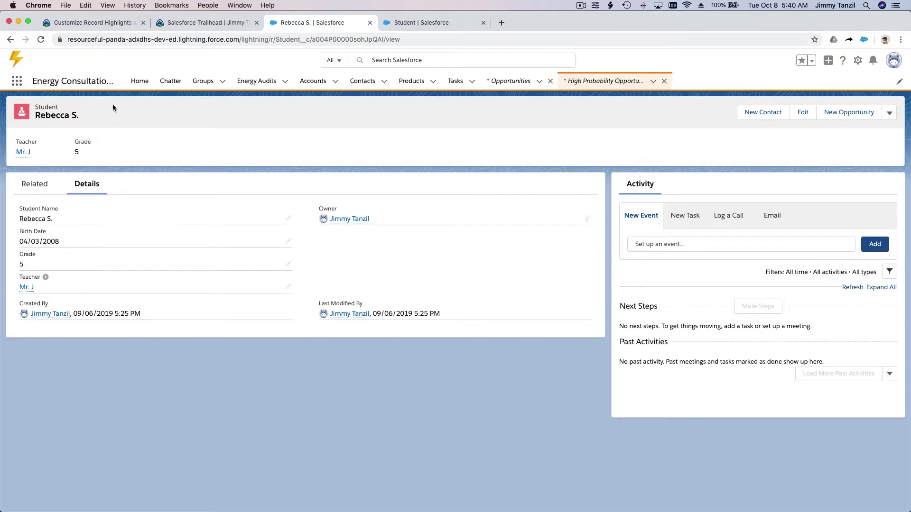
left_click(185, 30)
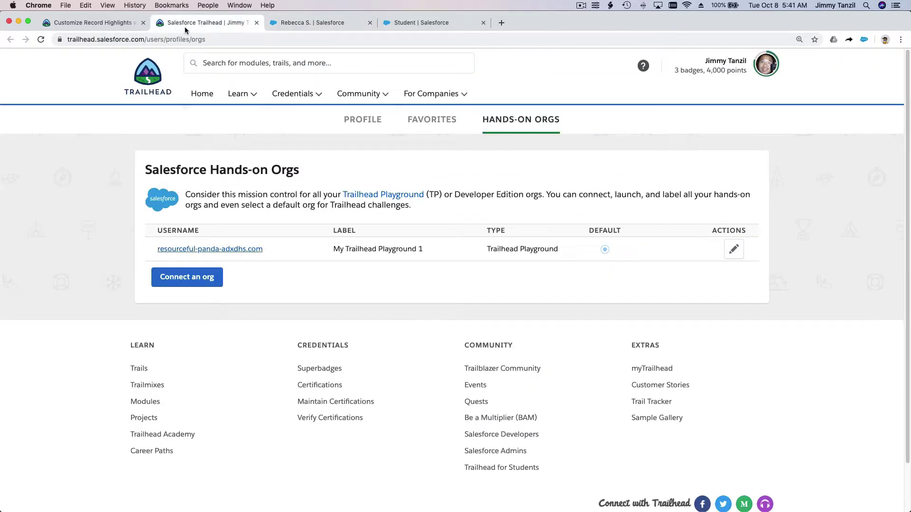
left_click(311, 23)
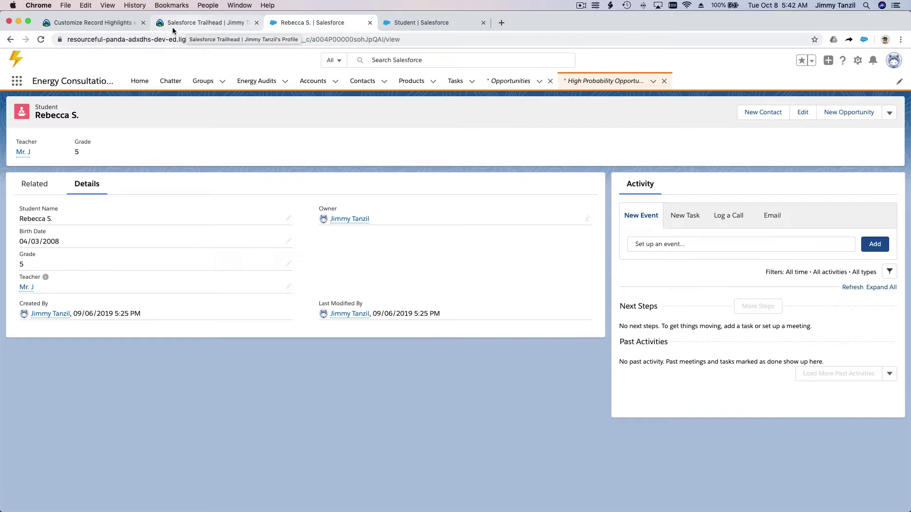
- Review the Trailhead unit on compact layouts through to the hands-on challenge and read the requirements for the Opportunity compact layout
left_click(101, 27)
scroll(241, 254, "down", 15)
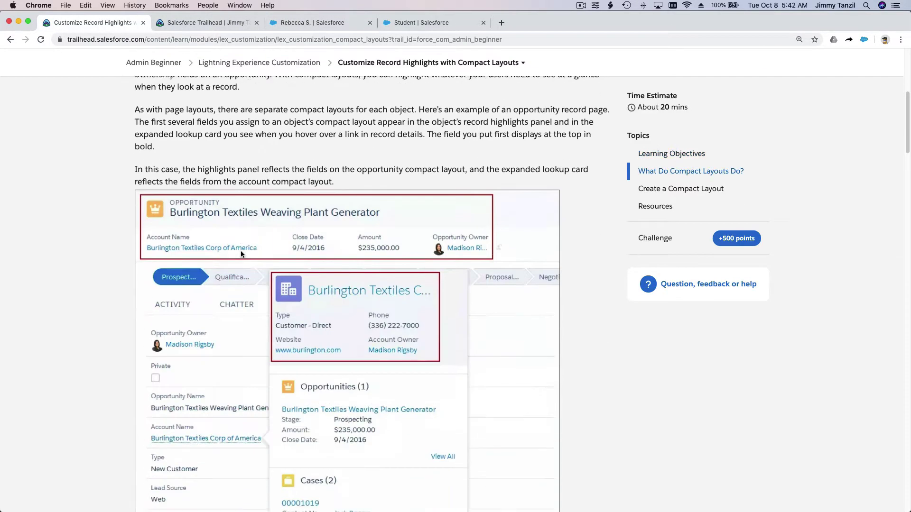
scroll(240, 255, "down", 10)
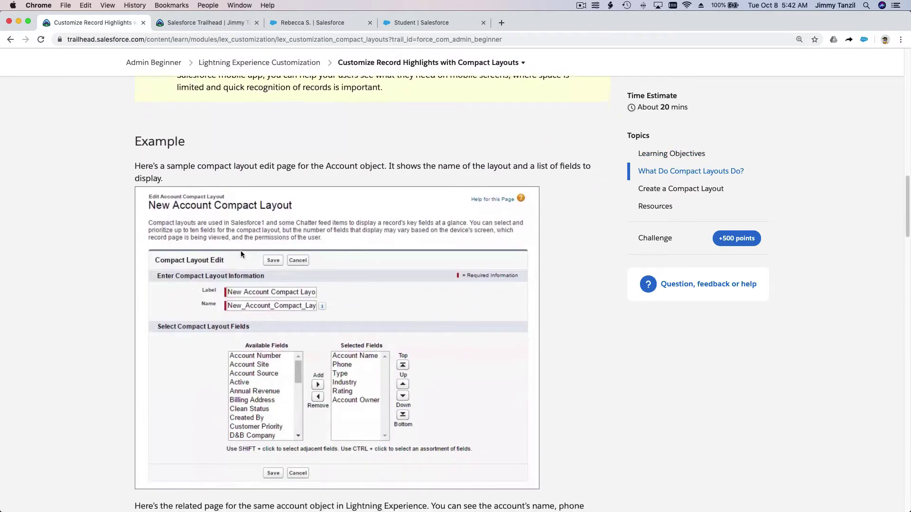
scroll(265, 193, "down", 5)
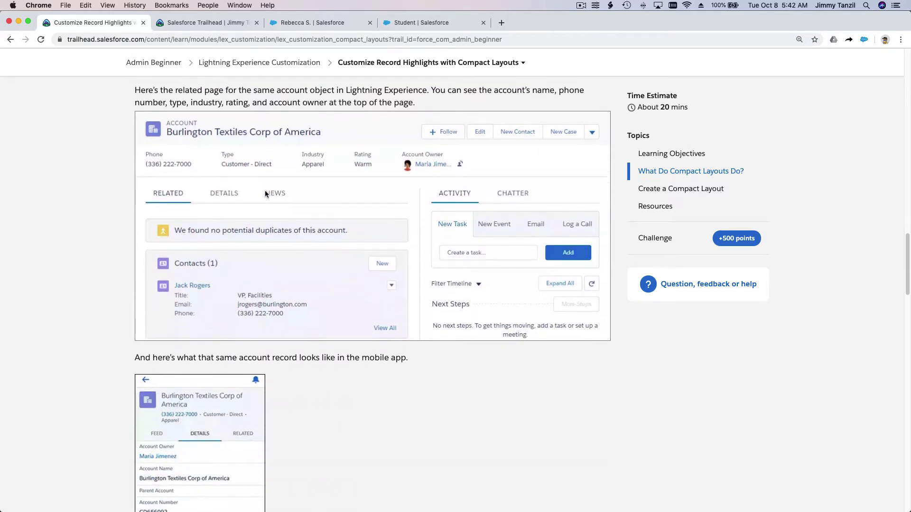
scroll(338, 255, "up", 3)
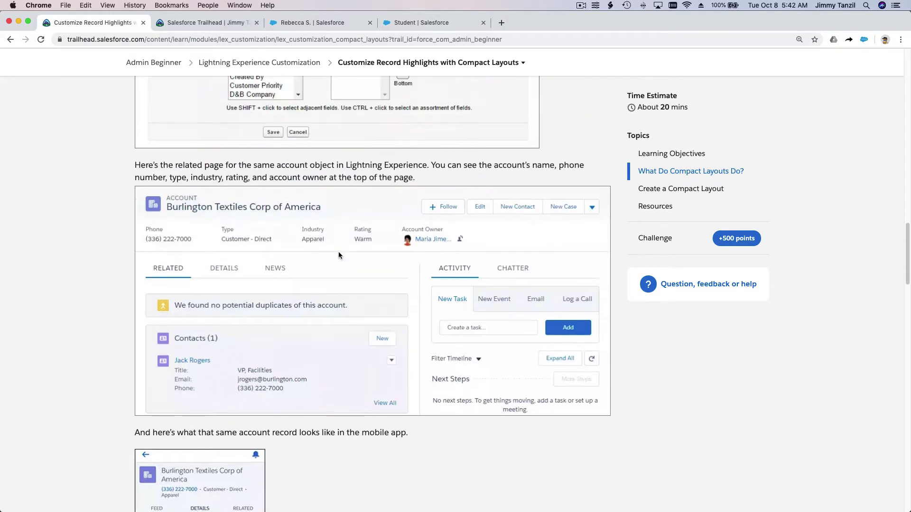
scroll(338, 254, "down", 4)
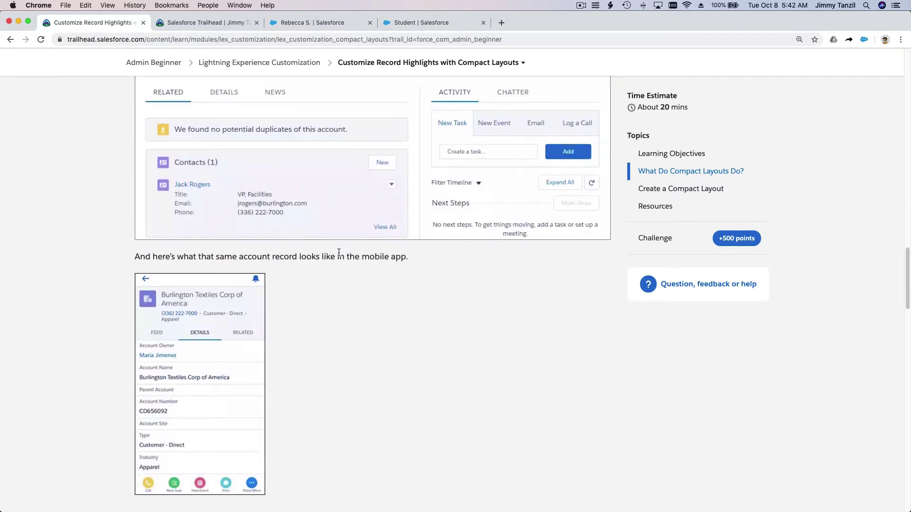
scroll(339, 253, "down", 2)
scroll(316, 284, "down", 6)
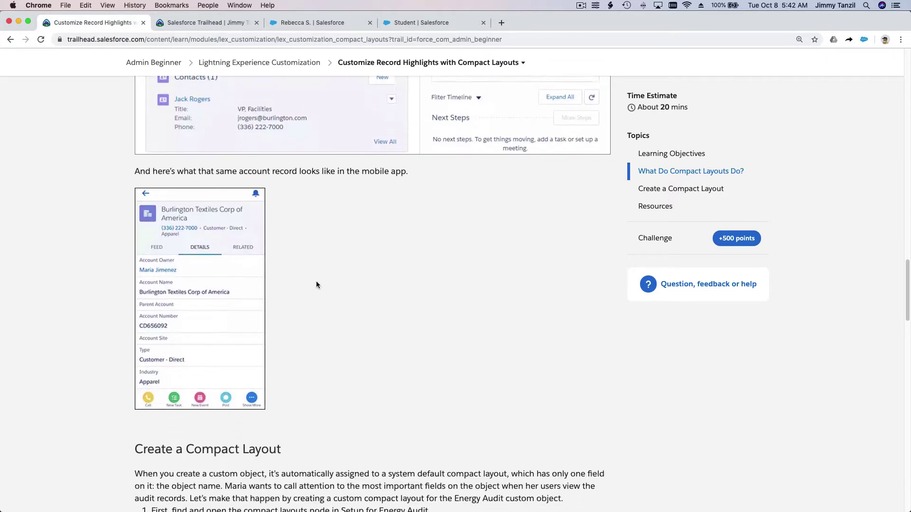
scroll(316, 284, "down", 12)
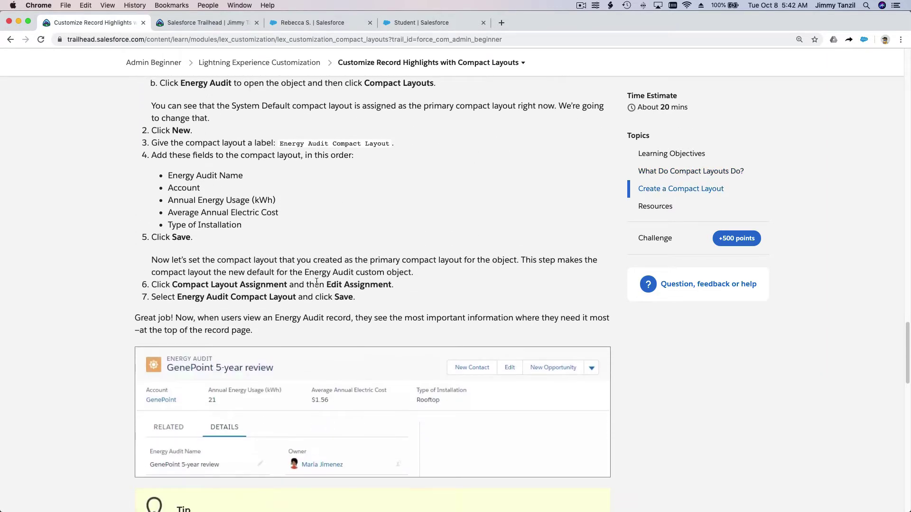
scroll(316, 283, "down", 6)
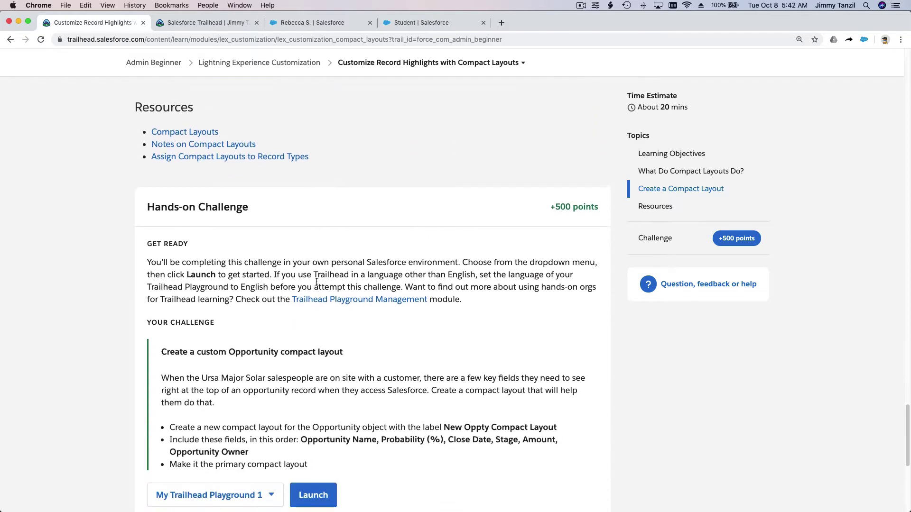
scroll(324, 366, "down", 4)
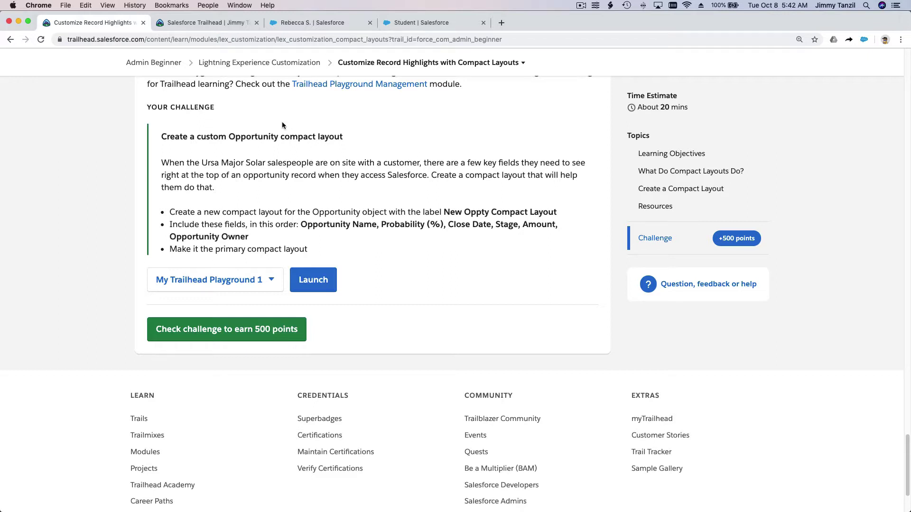
- Switch to Salesforce Setup, find the Opportunity object in Object Manager and open its compact layouts
left_click(311, 25)
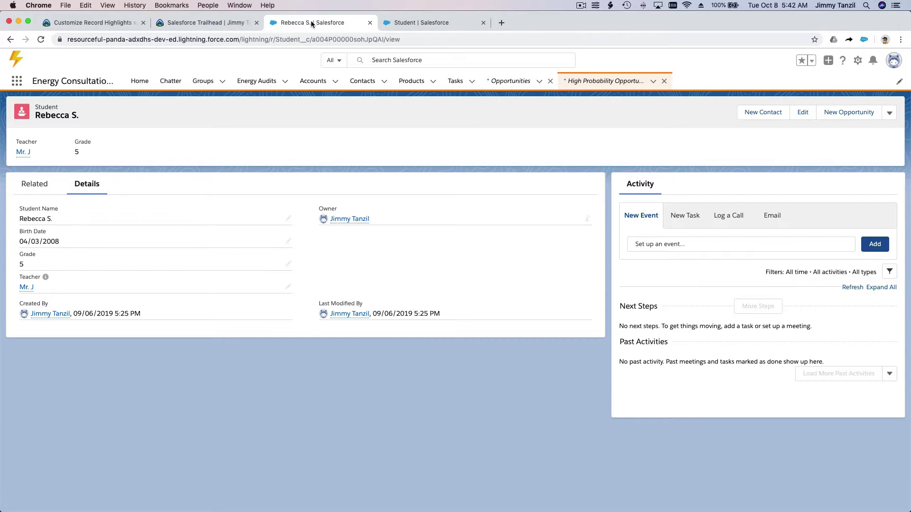
left_click(430, 25)
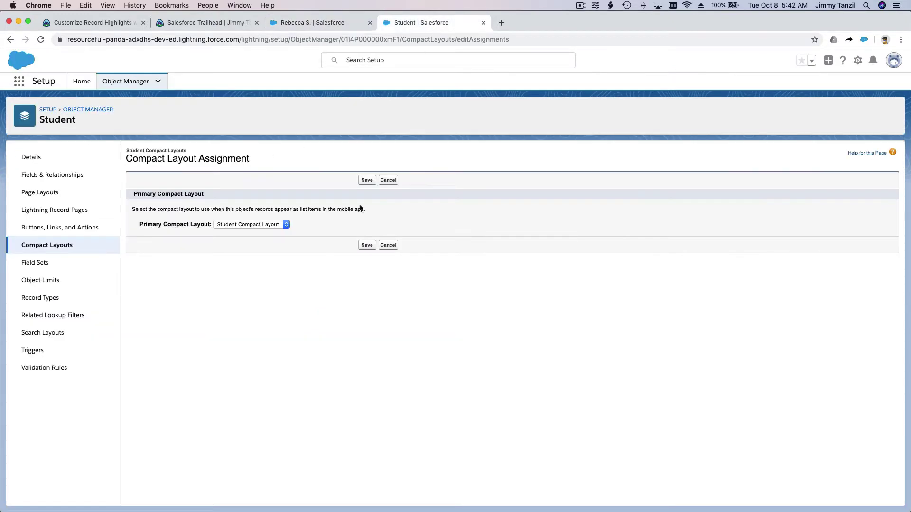
left_click(118, 82)
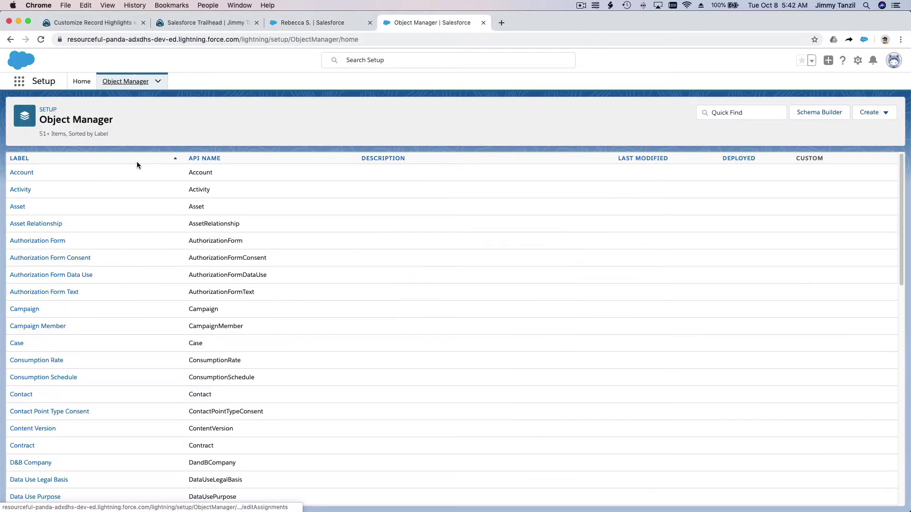
left_click(747, 110)
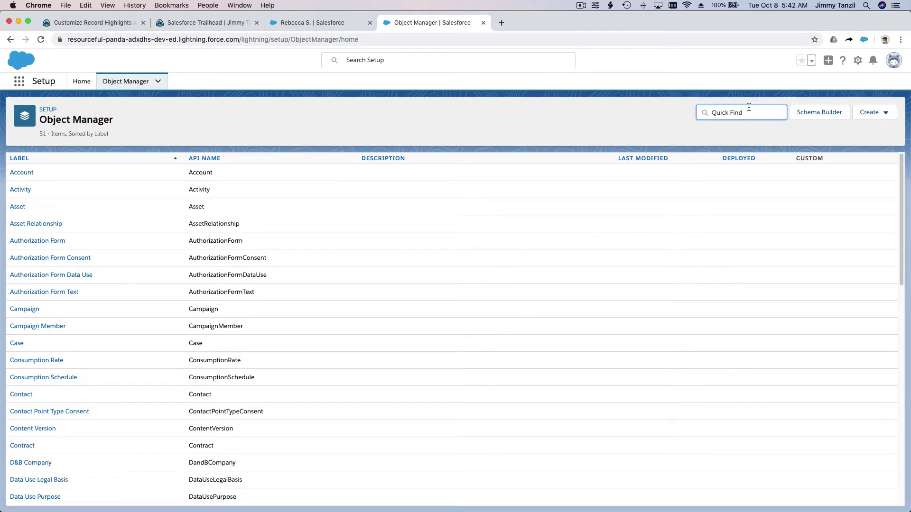
type("Opportunity")
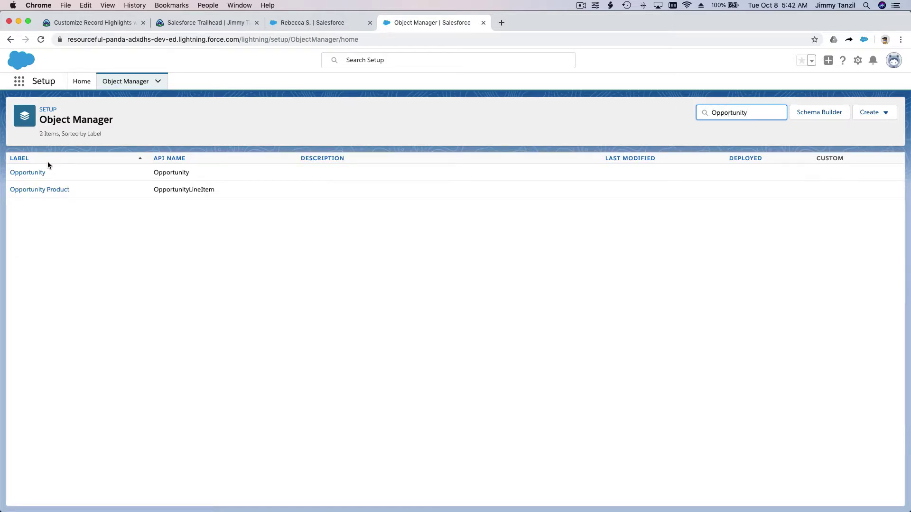
left_click(28, 173)
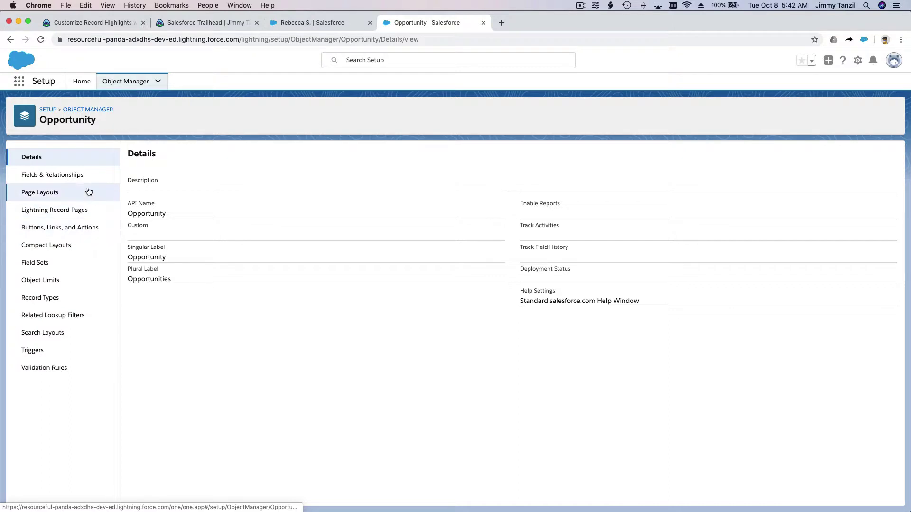
left_click(90, 248)
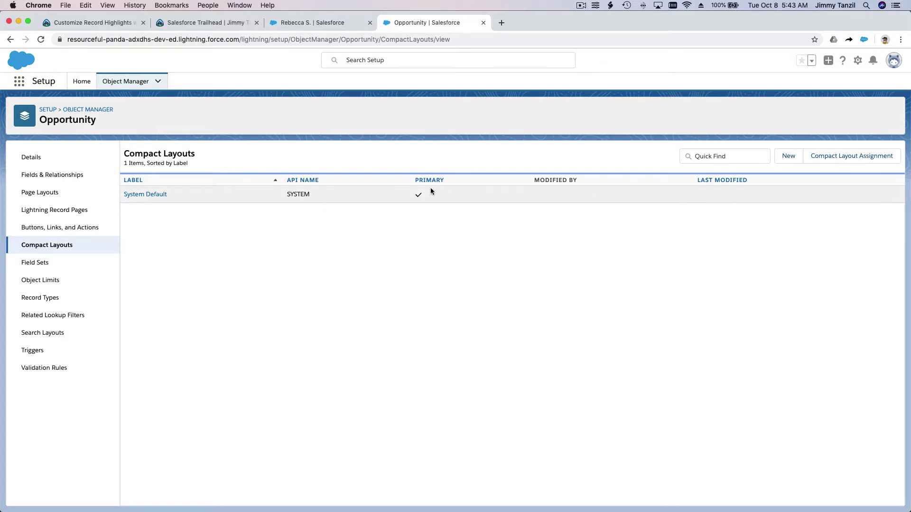
- Start a new Opportunity compact layout and label it New Oppty Compact Layout, as the Trailhead challenge requires
left_click(788, 159)
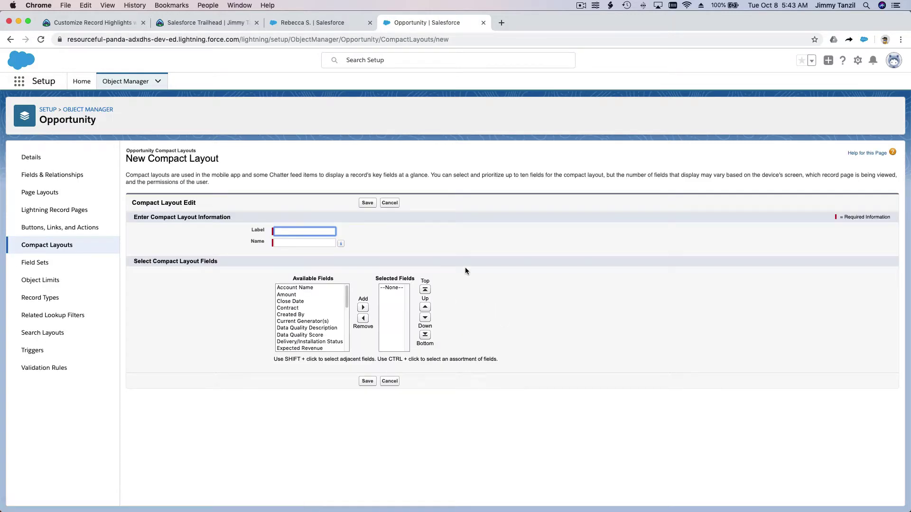
left_click(98, 24)
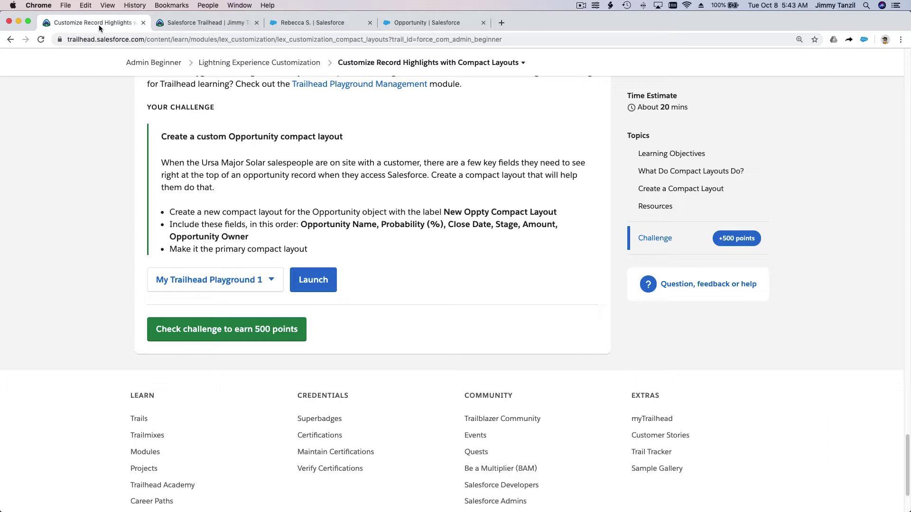
left_click(396, 22)
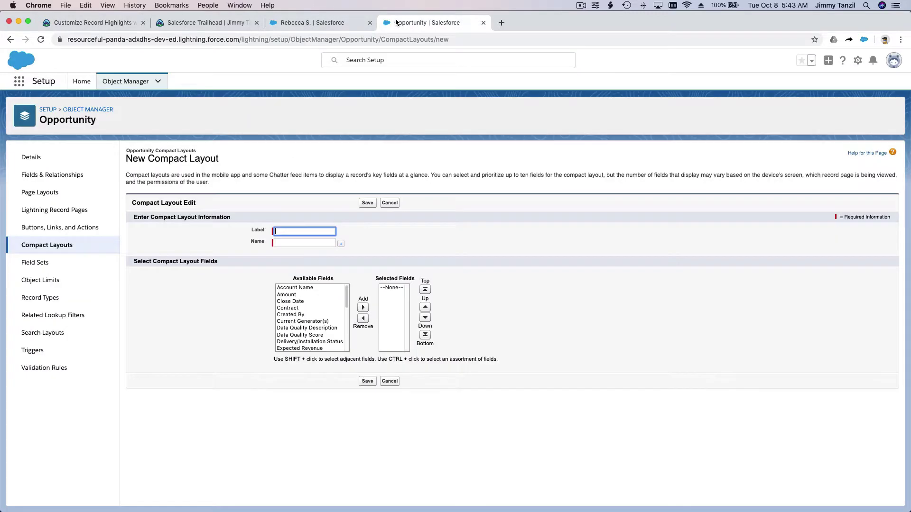
type("New ")
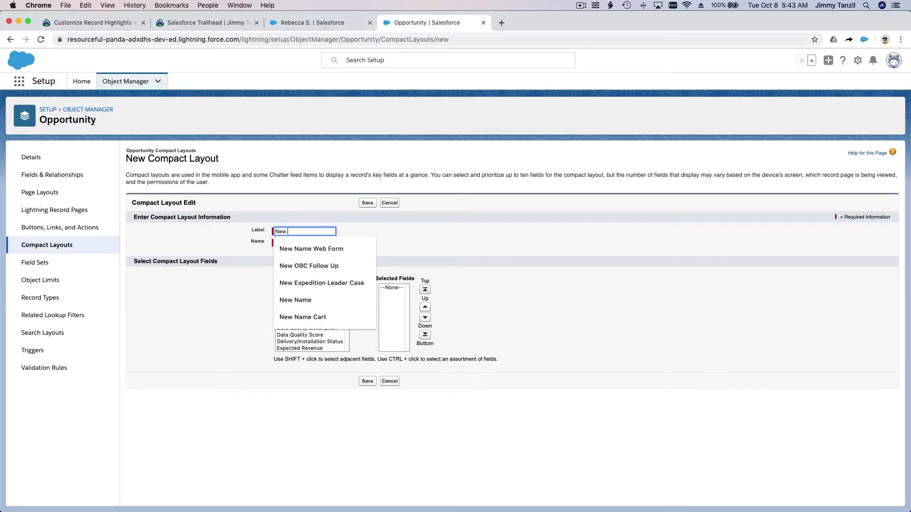
type("Oppty Compac")
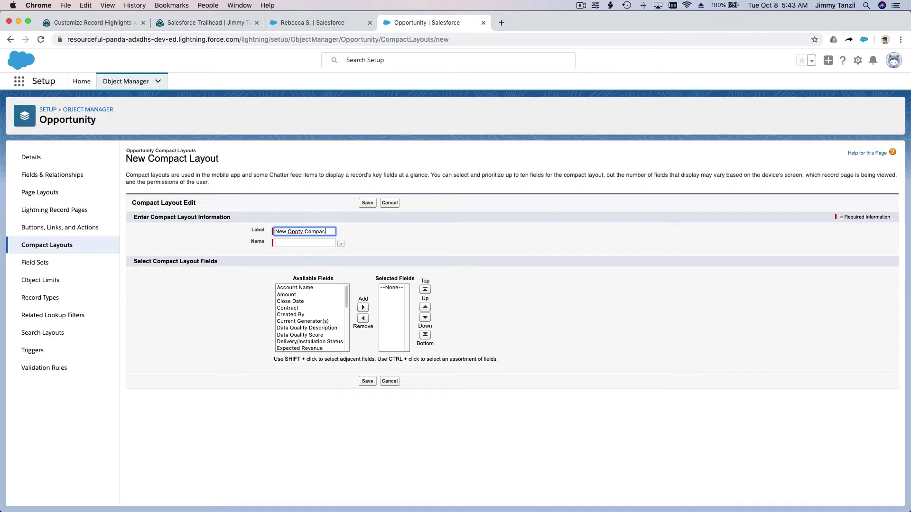
type("t Lay")
type("t")
key("Tab")
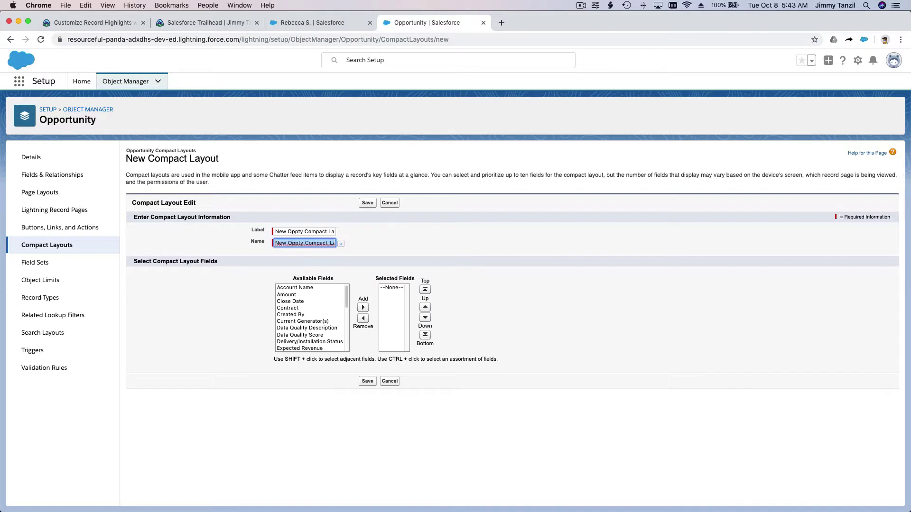
- Check the field list in the Trailhead challenge and add Opportunity Name as the compact layout's first field
left_click(116, 27)
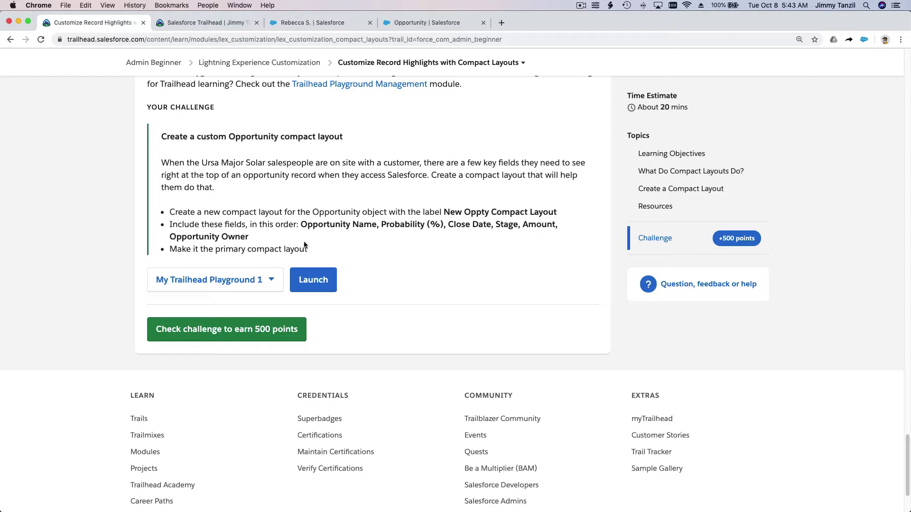
left_click(204, 24)
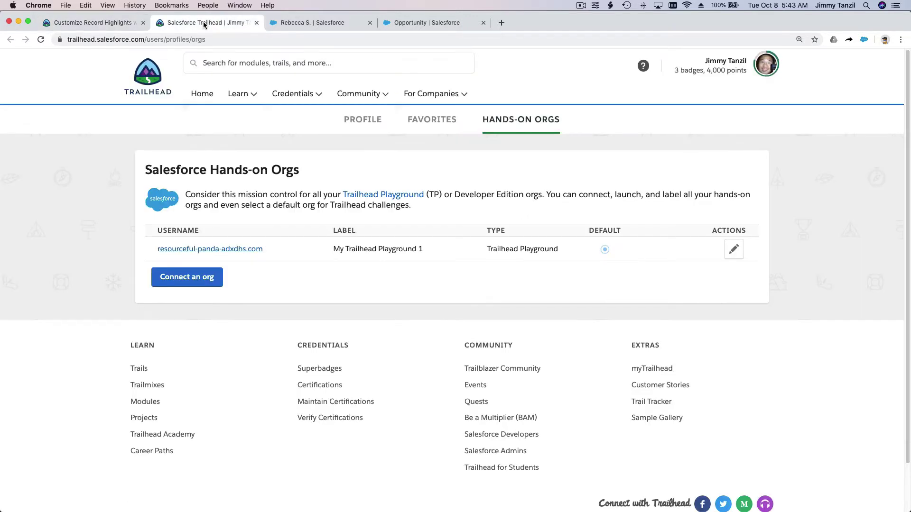
left_click(414, 26)
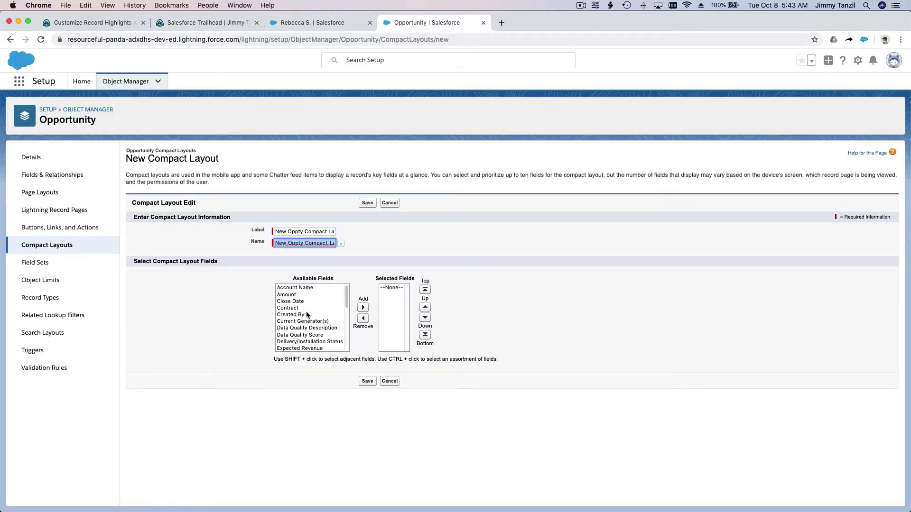
scroll(305, 308, "down", 6)
scroll(308, 311, "down", 3)
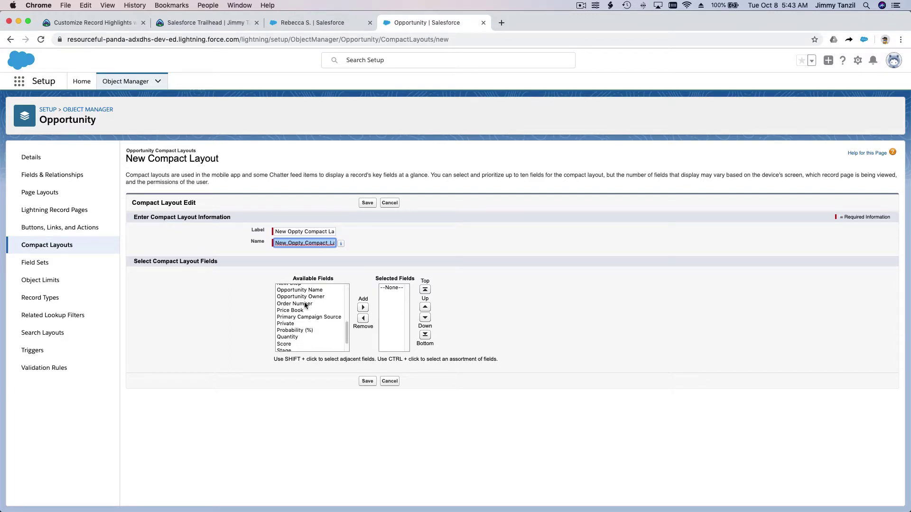
scroll(313, 313, "up", 2)
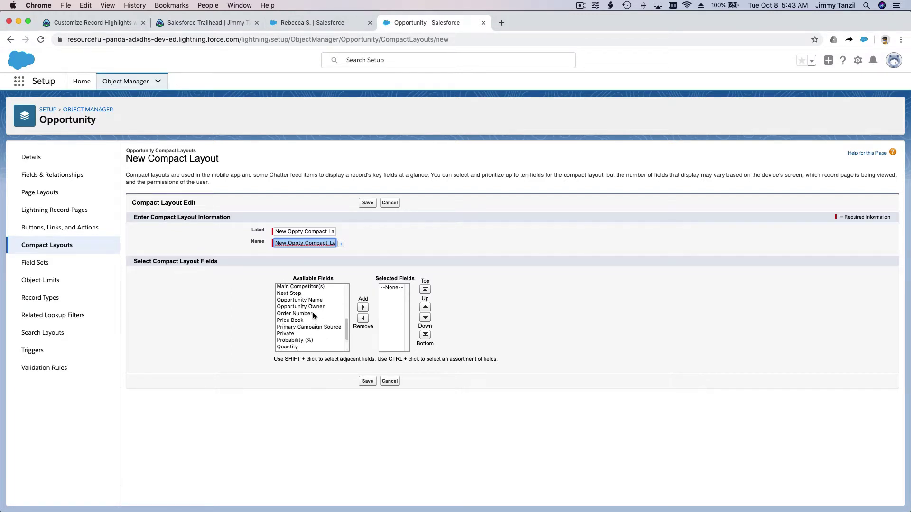
left_click(308, 308)
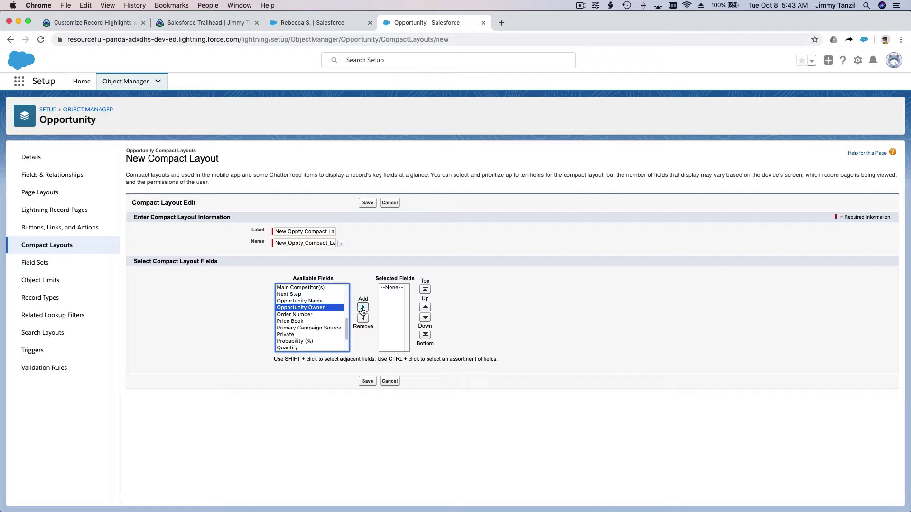
left_click(338, 301)
left_click(362, 307)
left_click(334, 302)
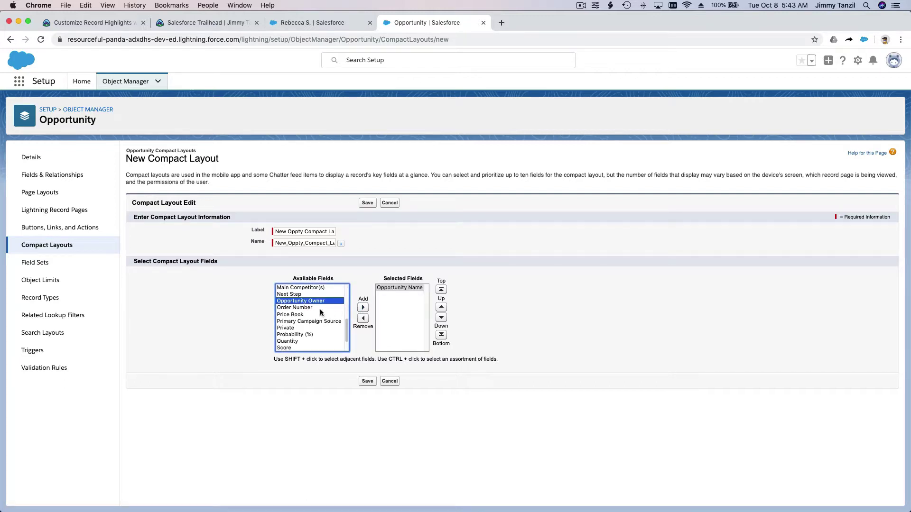
- Recheck the required field order in the challenge, and add Probability (%) and Close Date to the compact layout
left_click(110, 24)
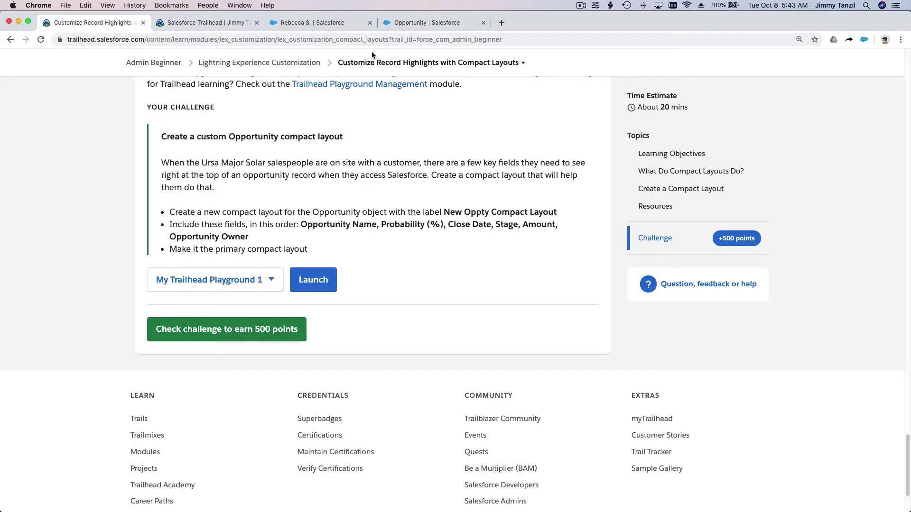
left_click(408, 23)
scroll(307, 319, "down", 5)
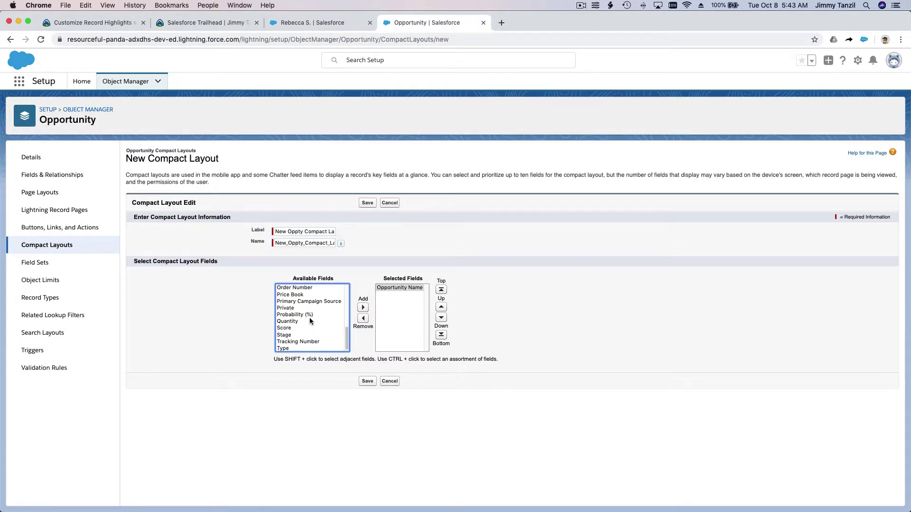
left_click(310, 316)
left_click(363, 307)
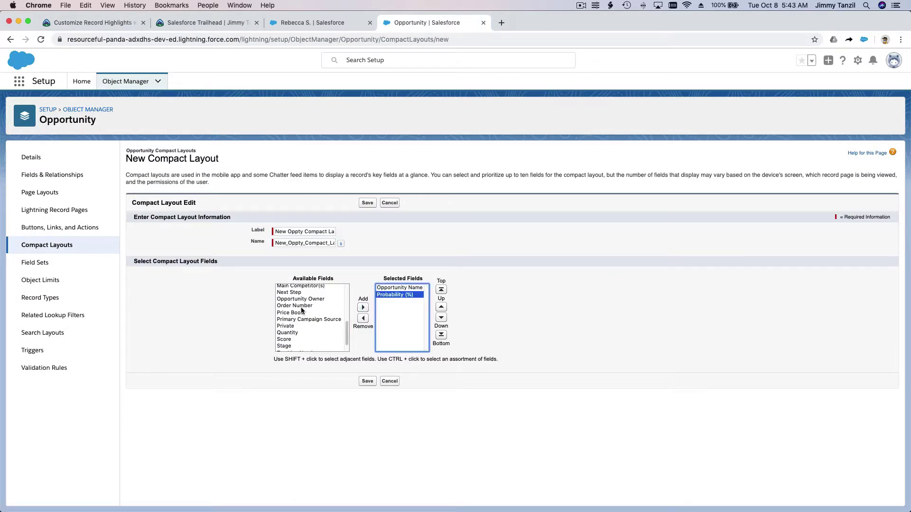
scroll(302, 310, "up", 5)
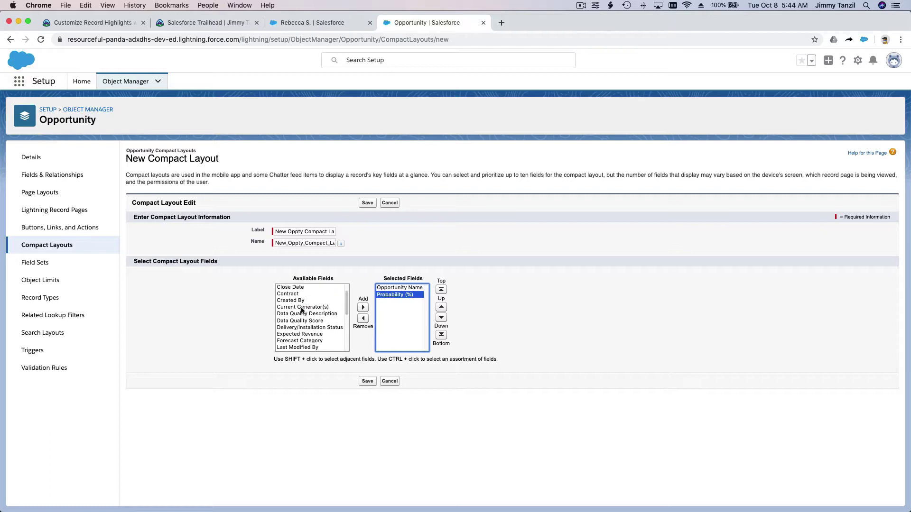
left_click(306, 288)
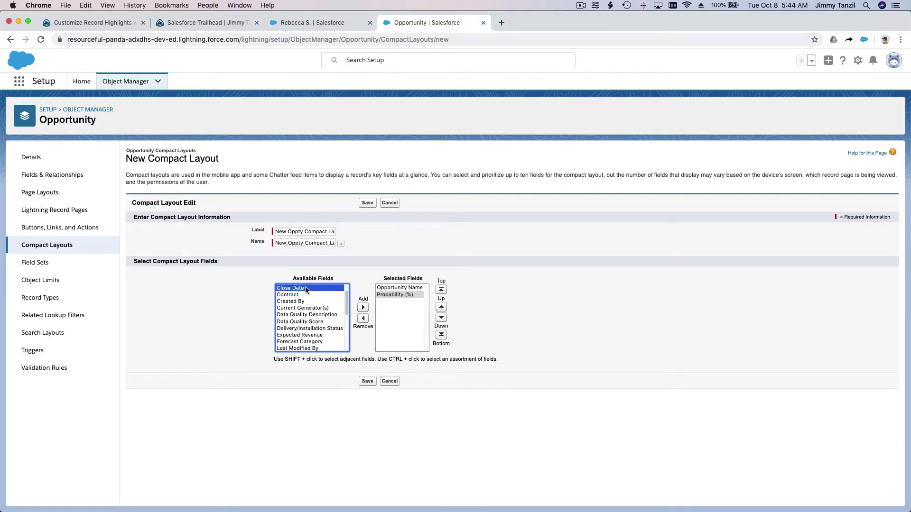
left_click(361, 307)
- Add the Stage and Amount fields, in that order, to the Opportunity compact layout
scroll(322, 315, "down", 5)
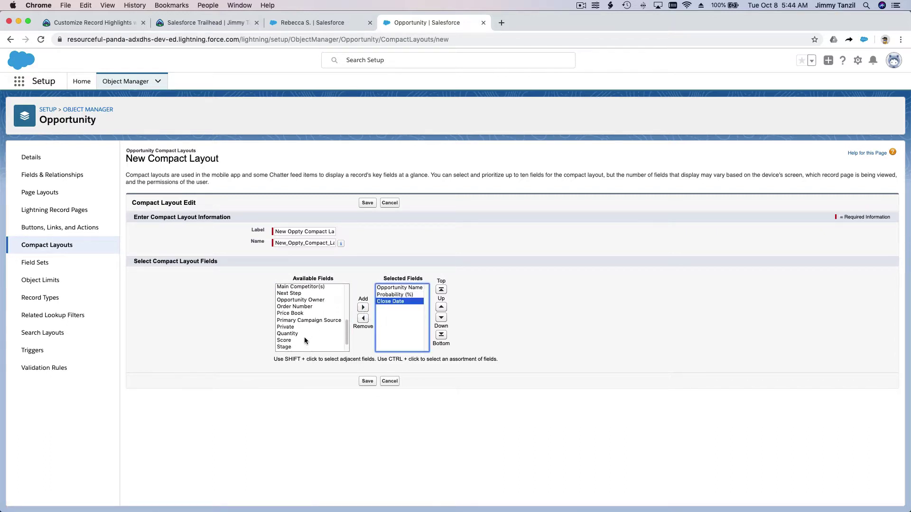
left_click(303, 346)
left_click(363, 307)
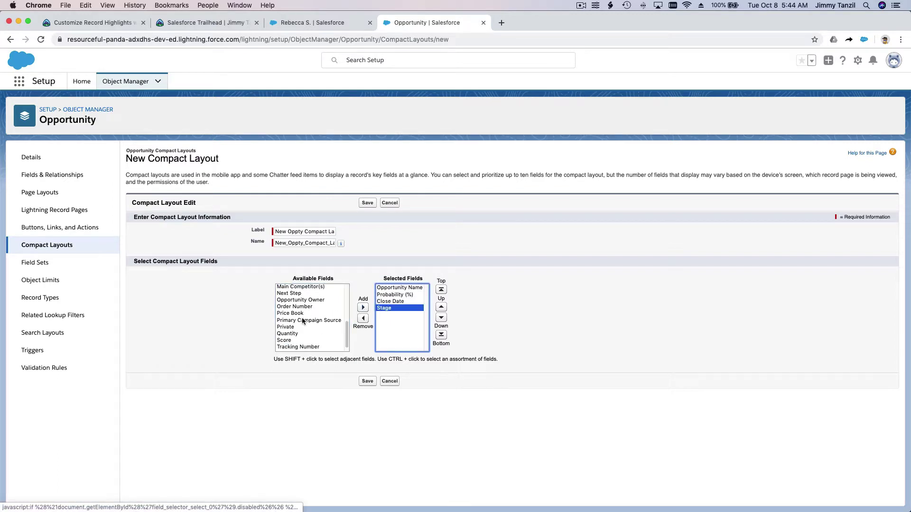
scroll(301, 321, "up", 3)
scroll(301, 321, "up", 2)
left_click(299, 294)
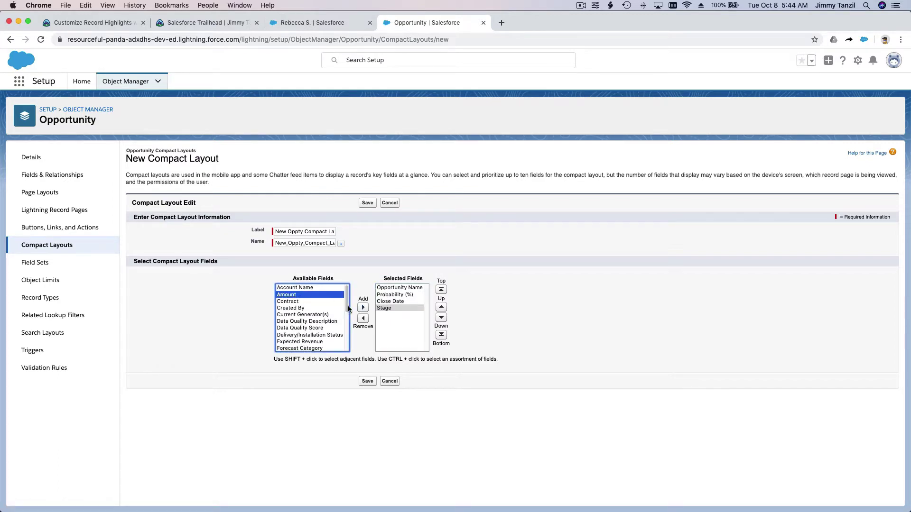
left_click(361, 307)
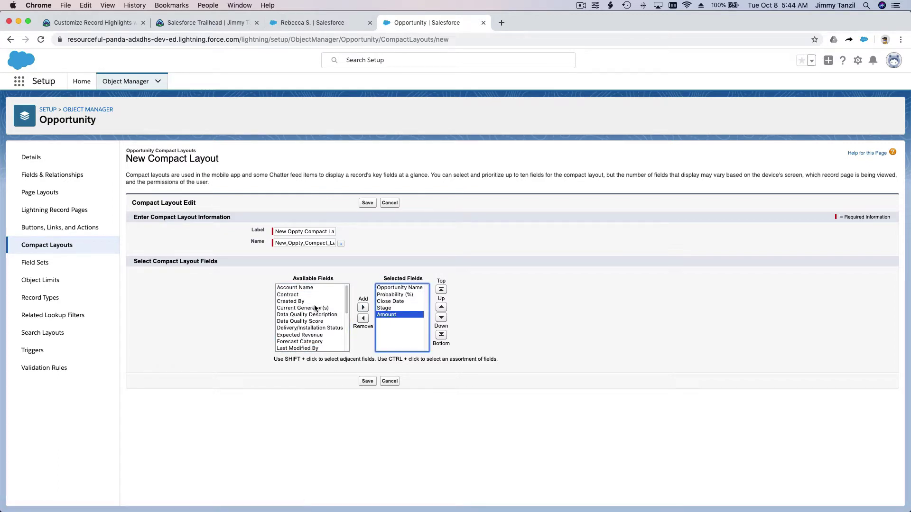
- Add Opportunity Owner as the last field of the compact layout and save the layout
scroll(315, 309, "down", 5)
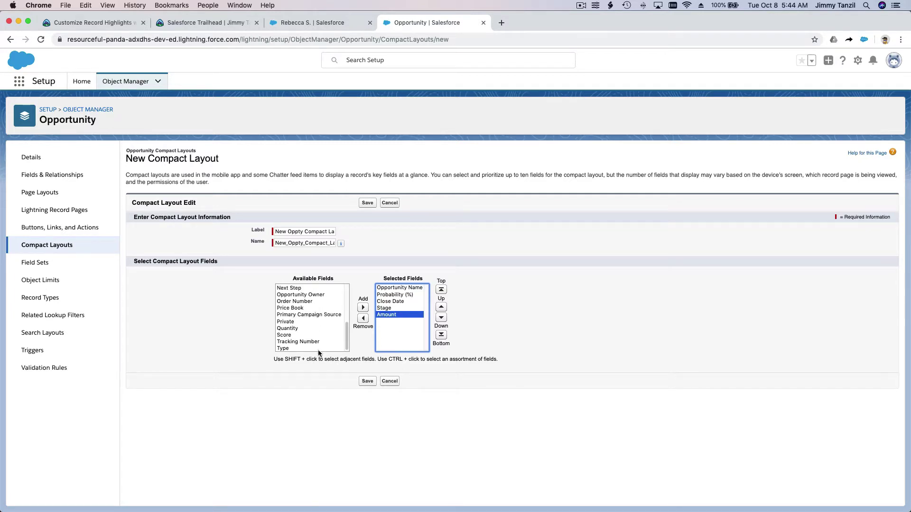
left_click(315, 295)
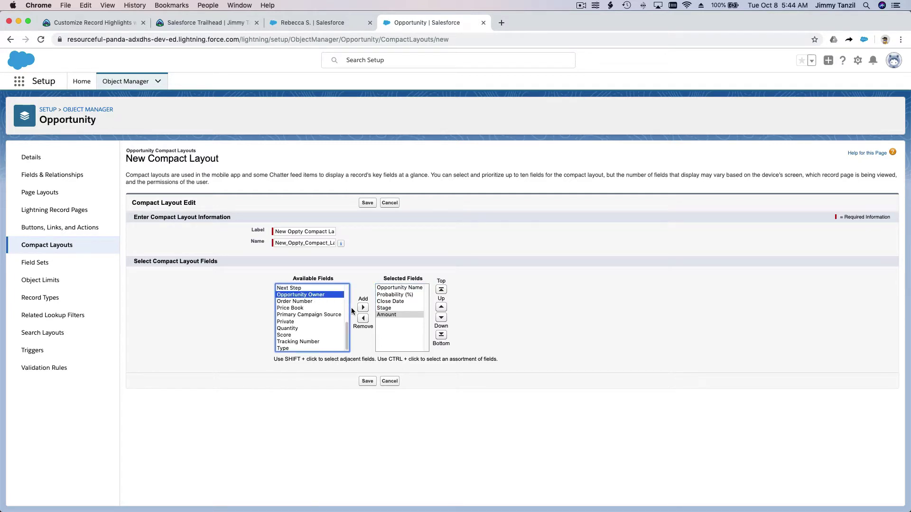
left_click(363, 308)
left_click(367, 380)
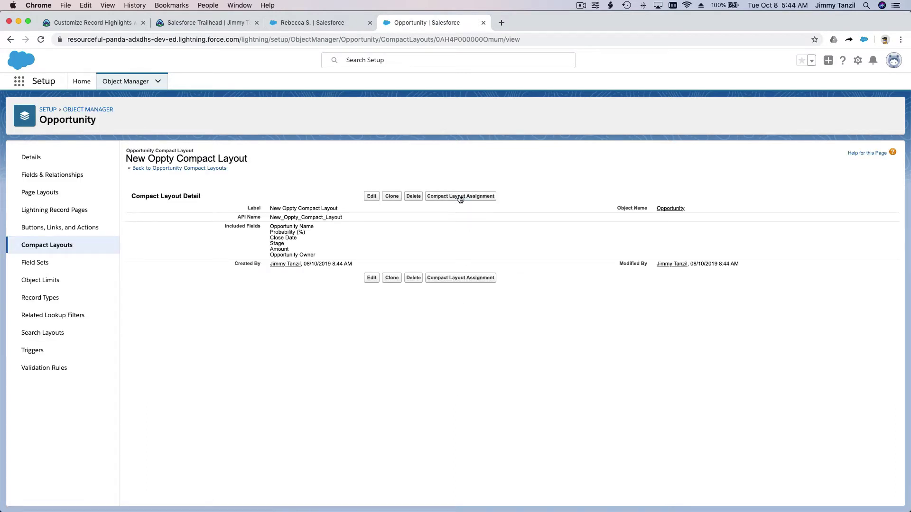
- Assign New Oppty Compact Layout as the primary compact layout for Opportunity, save, and return to the compact layouts list
left_click(459, 197)
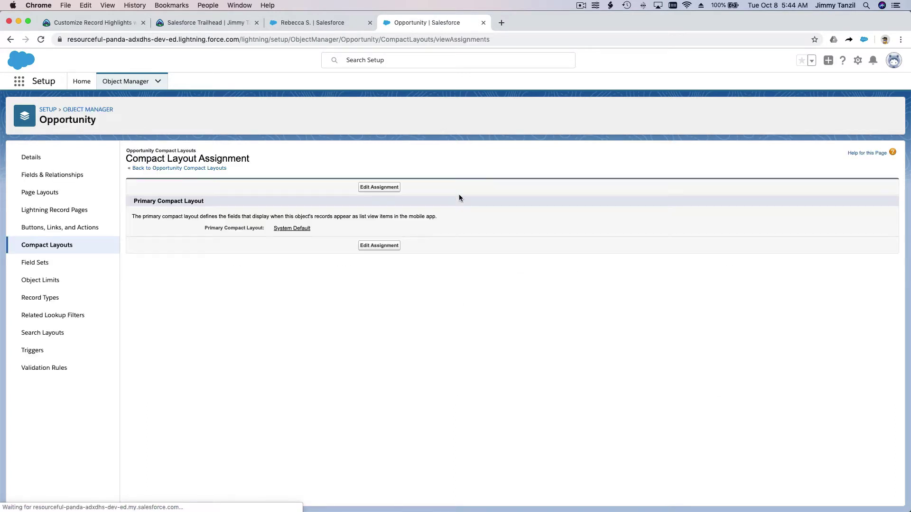
left_click(389, 189)
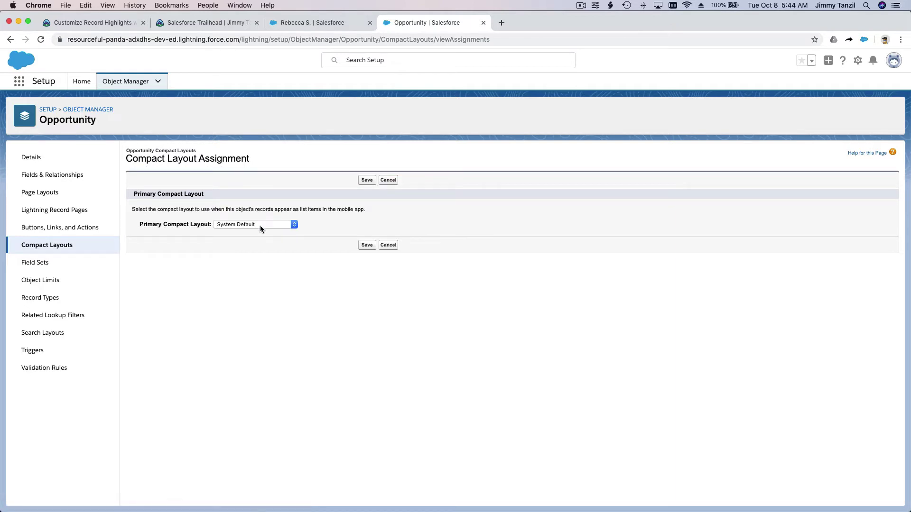
left_click(260, 226)
left_click(258, 231)
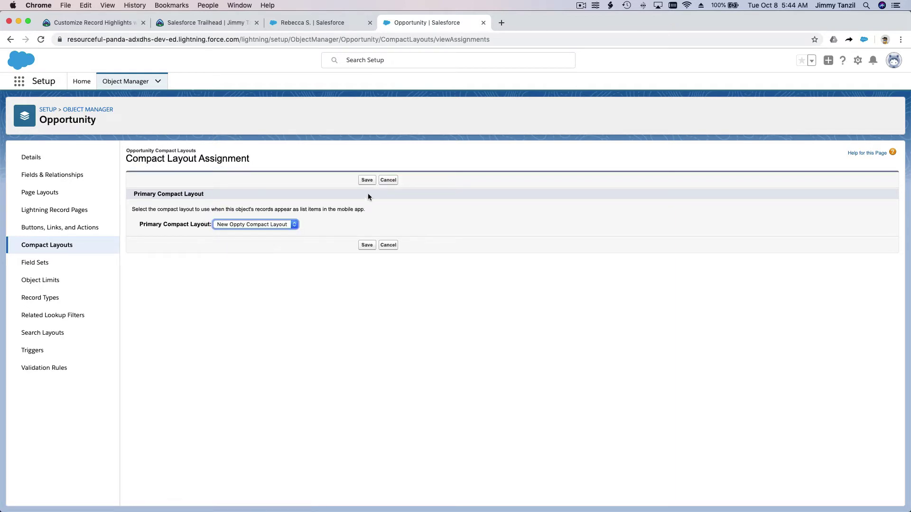
left_click(366, 179)
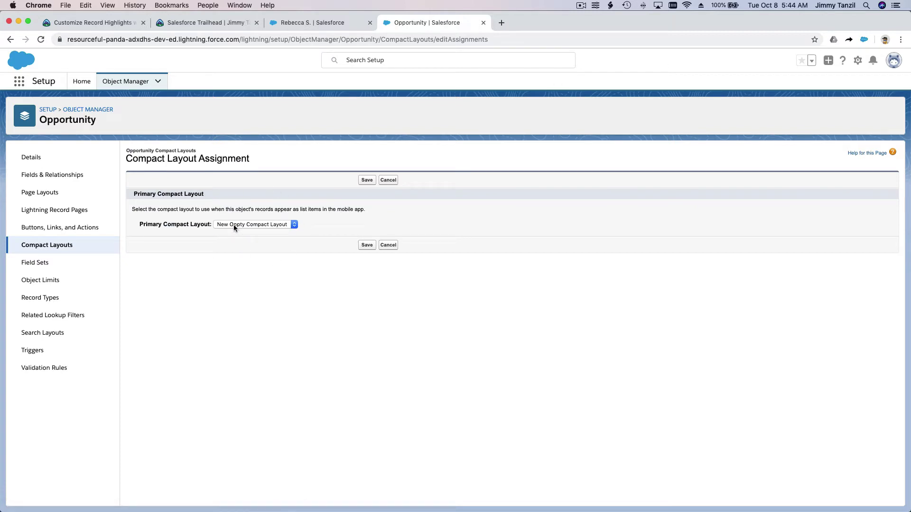
left_click(90, 249)
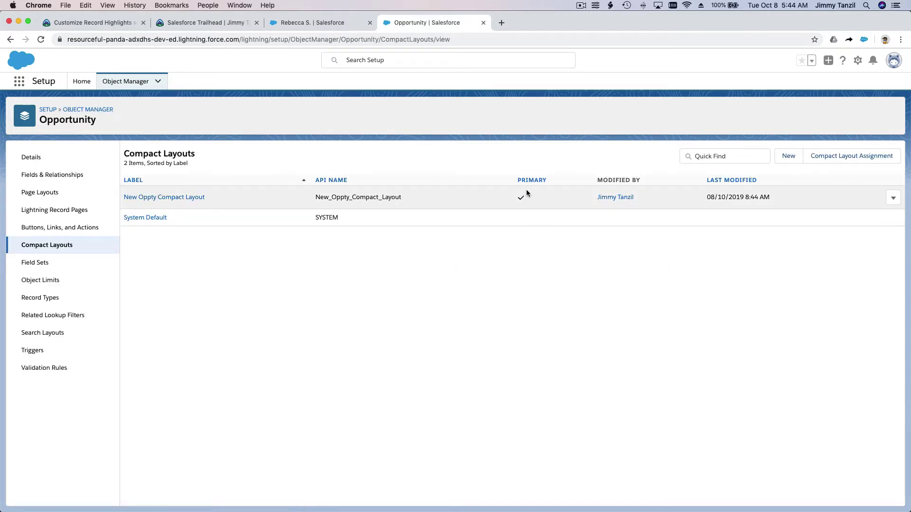
- Find Opportunities in the App Launcher and open the United Oil Installations record to view its highlights
left_click(304, 22)
left_click(17, 81)
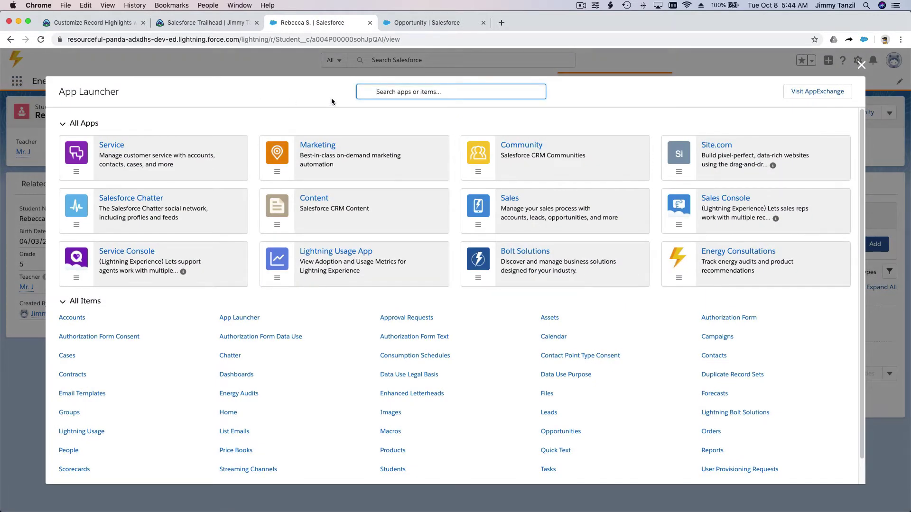
type("Oppor")
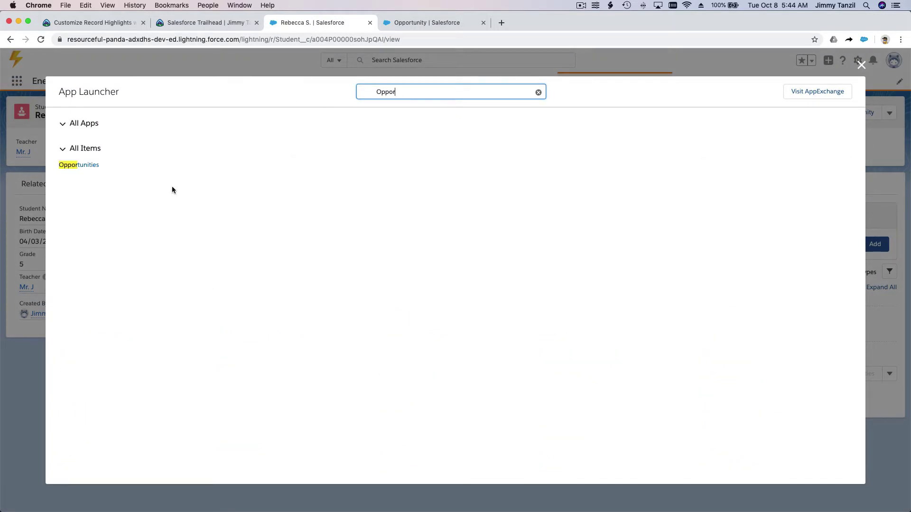
left_click(76, 167)
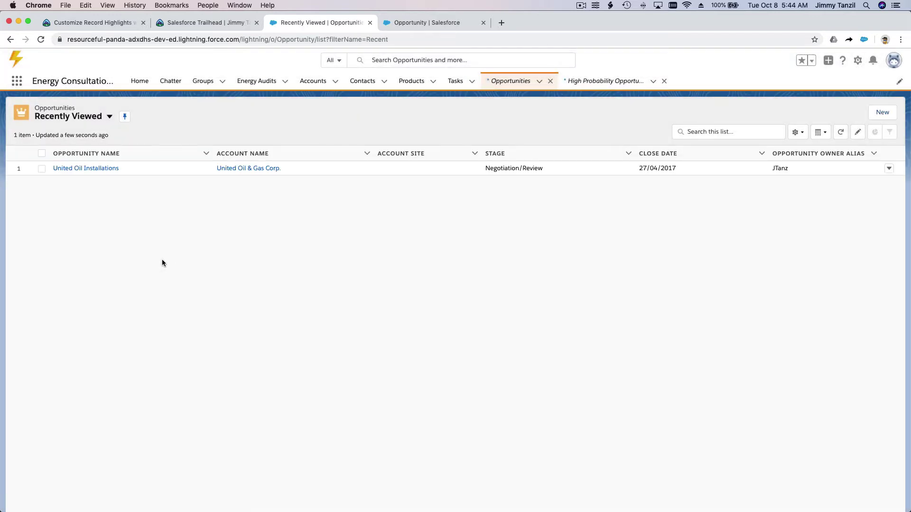
left_click(93, 171)
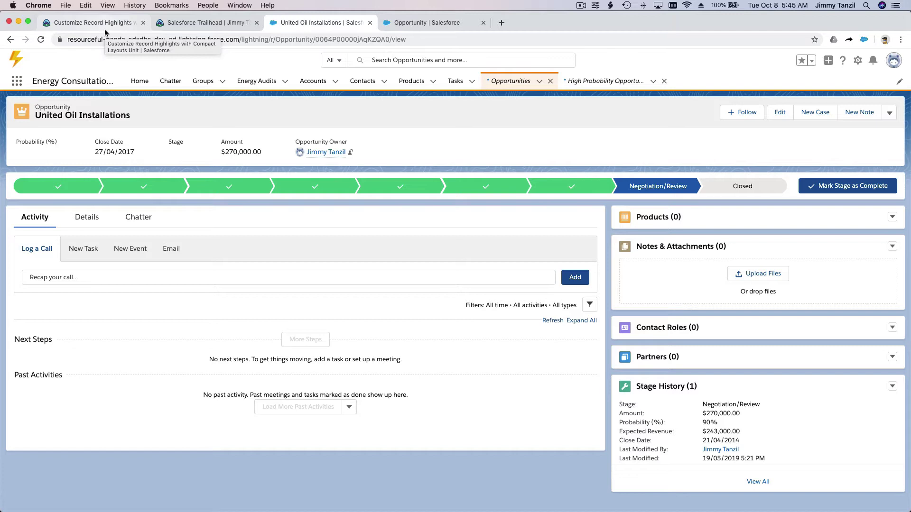
- Reload the United Oil Installations record and check its Stage and Probability (%) values in the record details
left_click(41, 39)
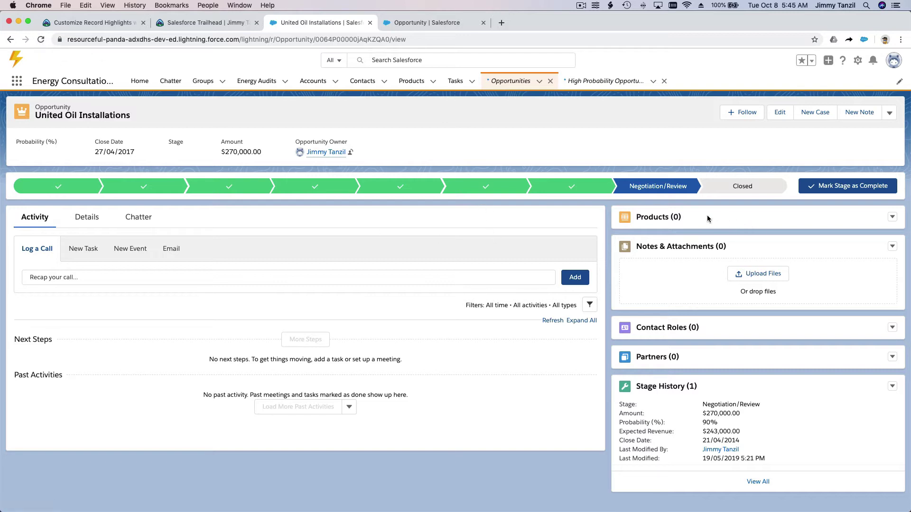
mouse_move(656, 188)
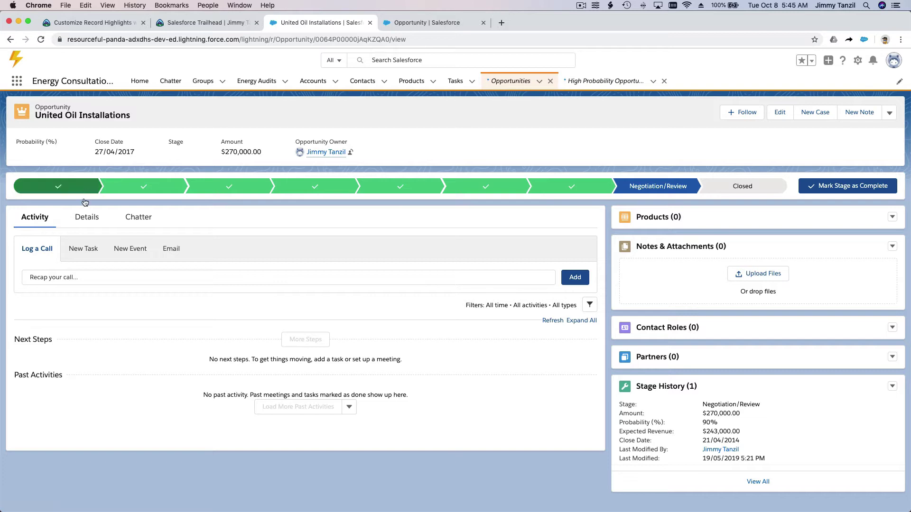
left_click(87, 217)
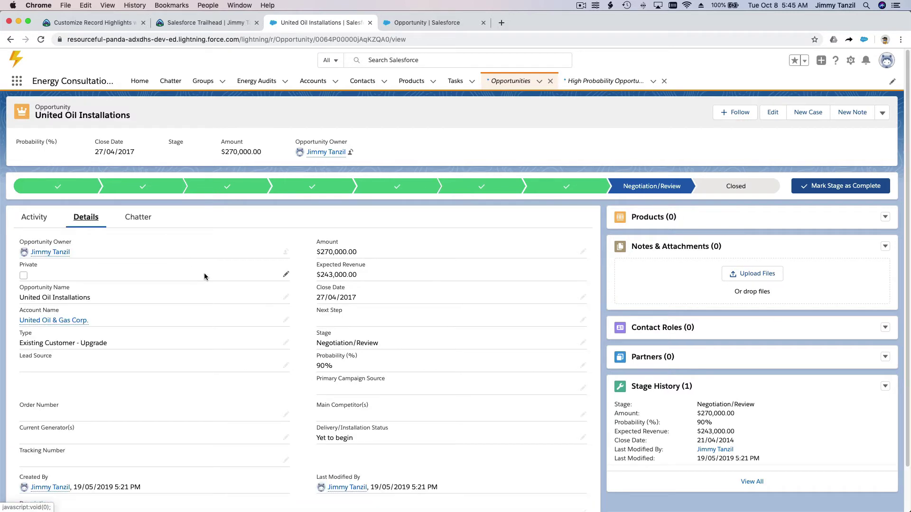
scroll(205, 276, "down", 1)
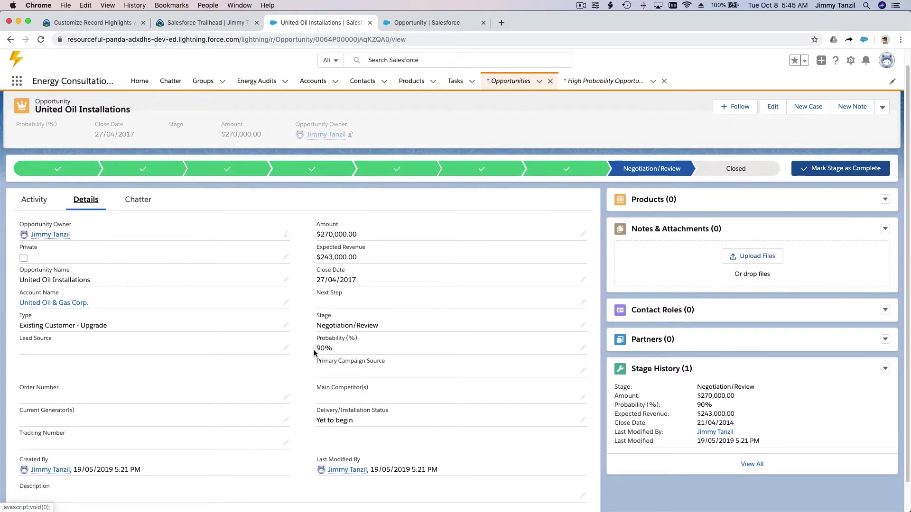
scroll(199, 199, "up", 1)
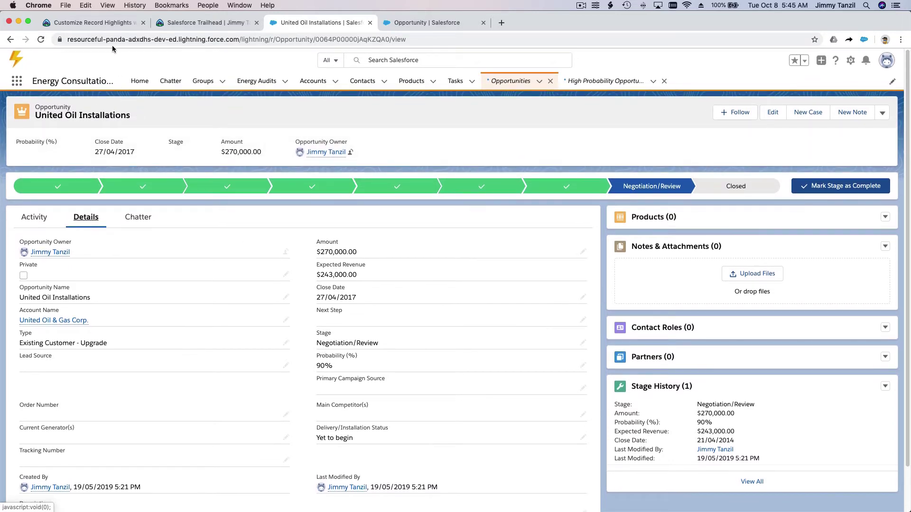
- Review the challenge requirements, return to the United Oil Installations record and reload it to recheck the highlighted fields
left_click(90, 22)
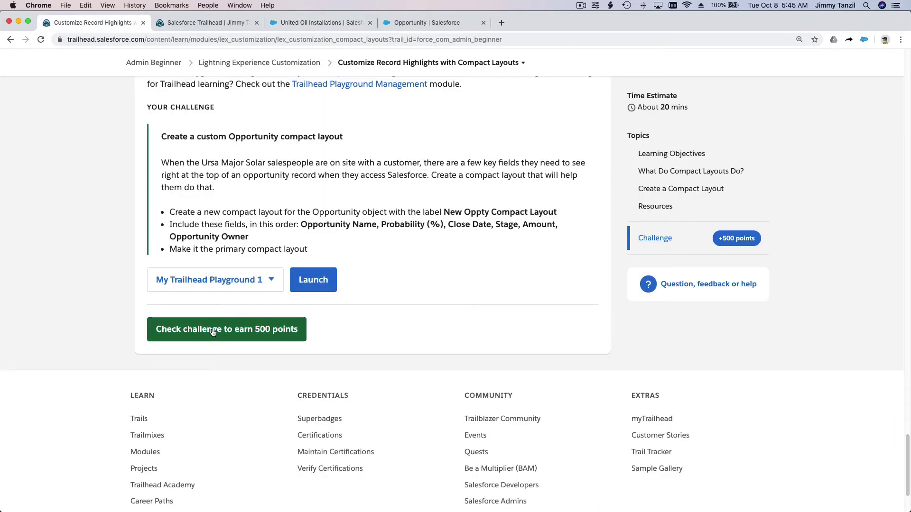
left_click(196, 22)
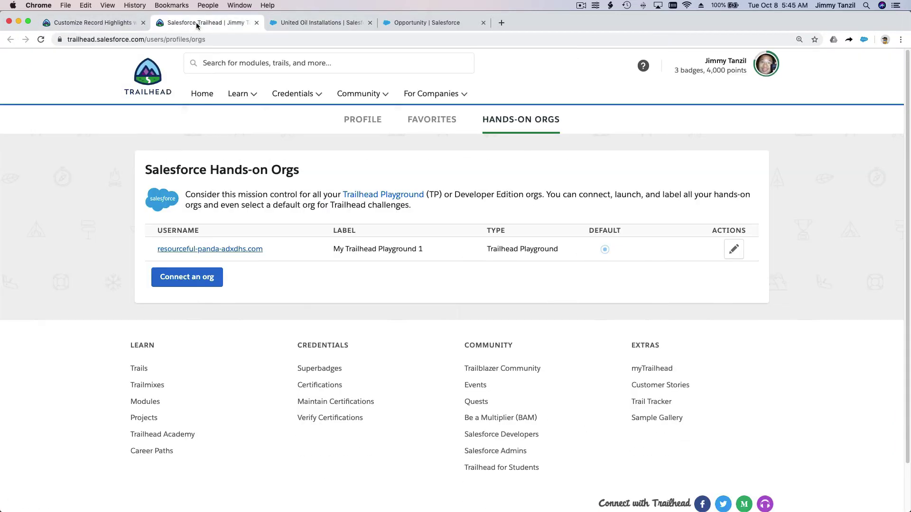
left_click(292, 24)
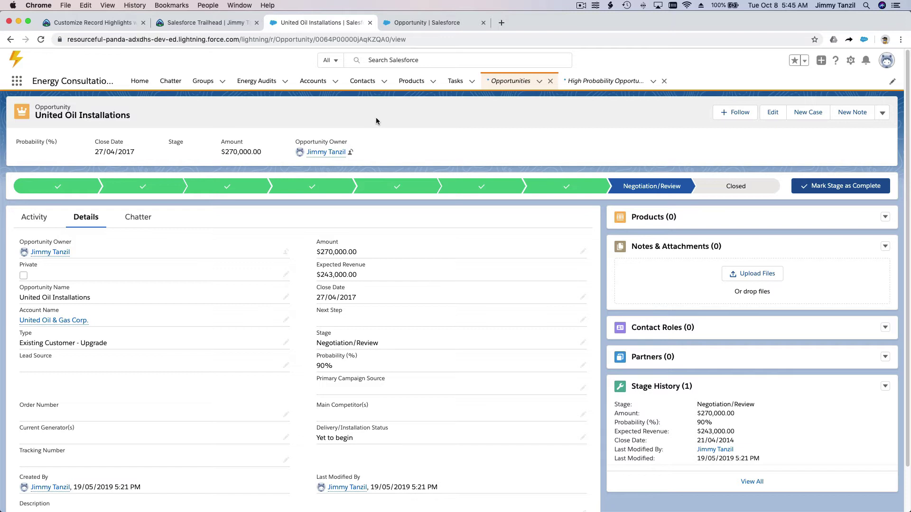
left_click(40, 39)
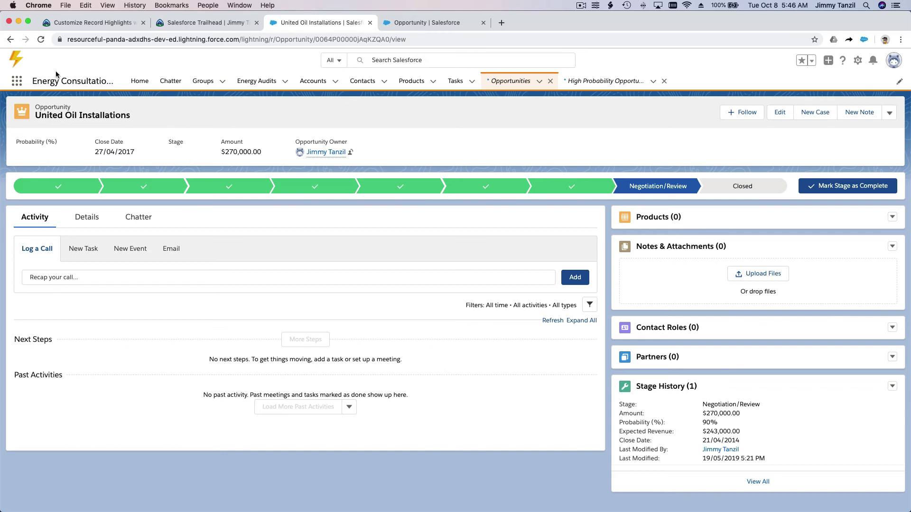
left_click(41, 40)
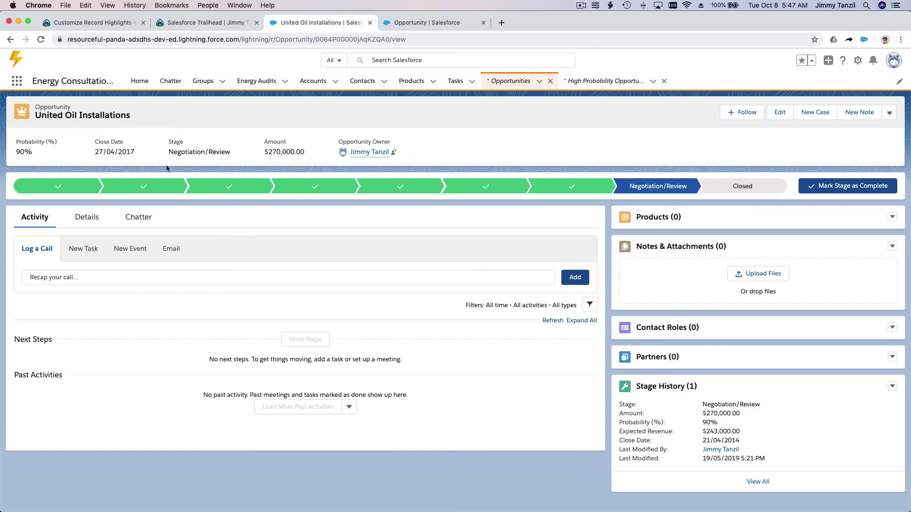
- Return to the Trailhead compact layouts unit and submit the challenge for checking
left_click(94, 22)
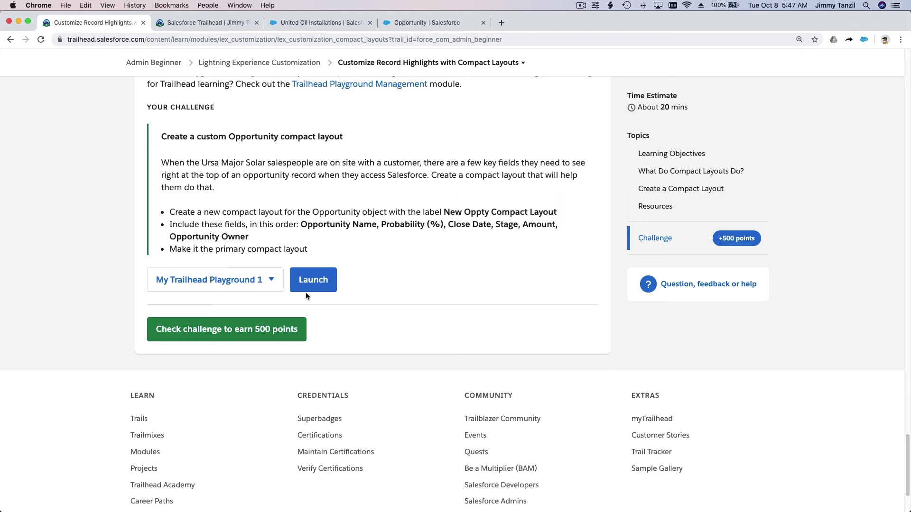
left_click(240, 333)
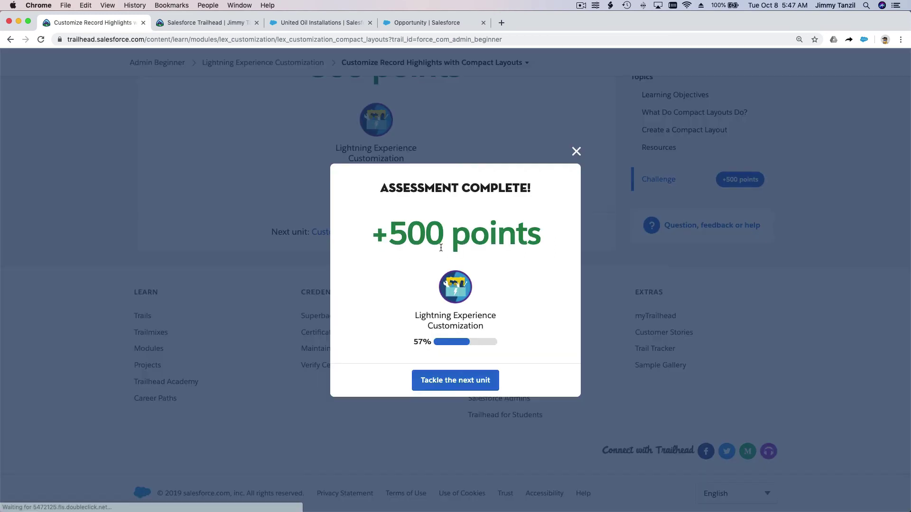
left_click(582, 5)
left_click(586, 28)
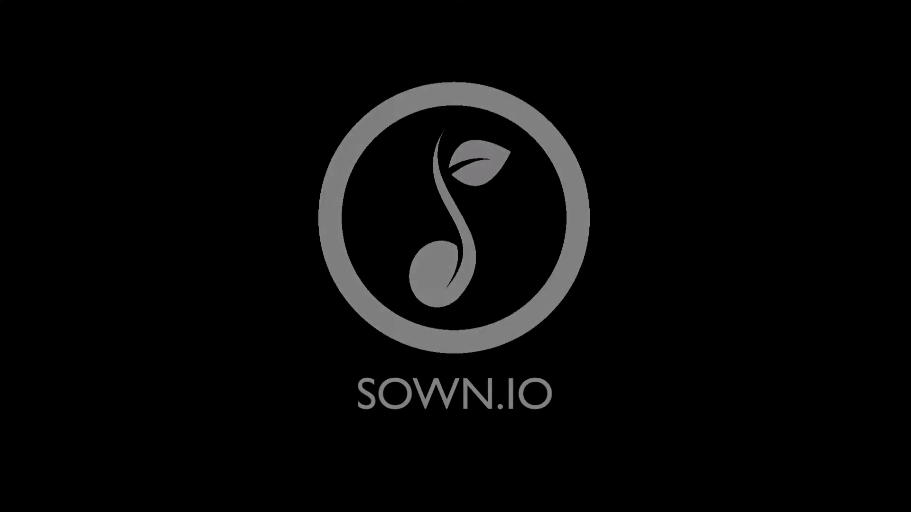